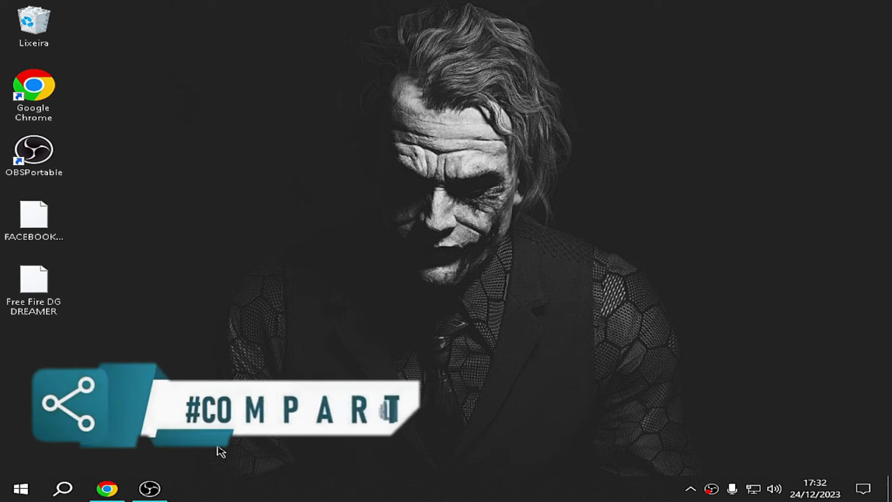
Step: Switch to Chrome and complete the Rekonise Join server action by accepting the Discord server invite
{"action": "left_click", "coordinate": [112, 492]}
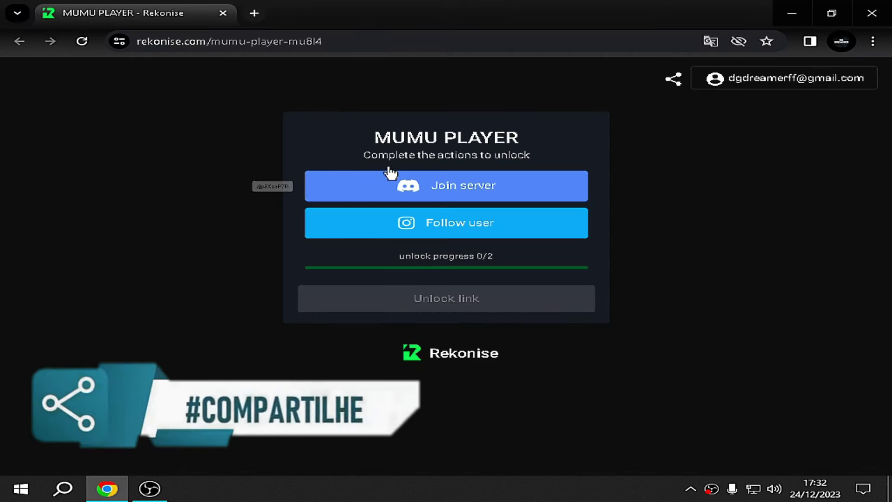
{"action": "left_click", "coordinate": [410, 186]}
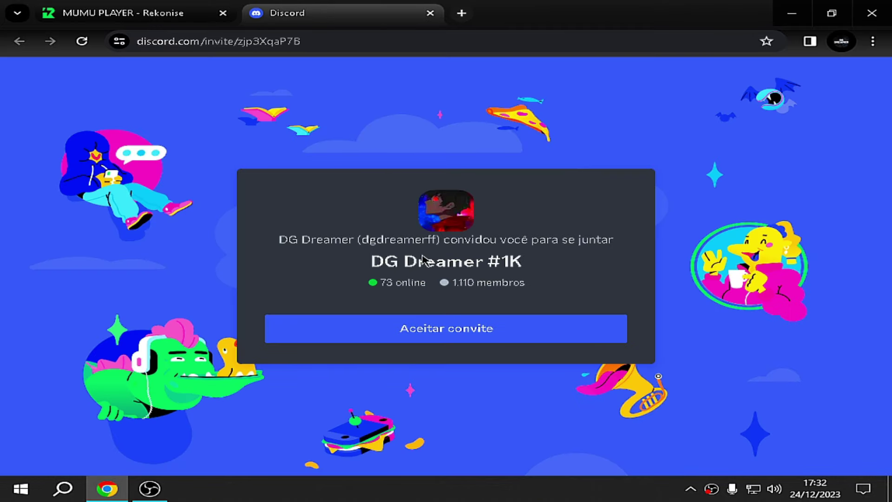
{"action": "left_click", "coordinate": [470, 341]}
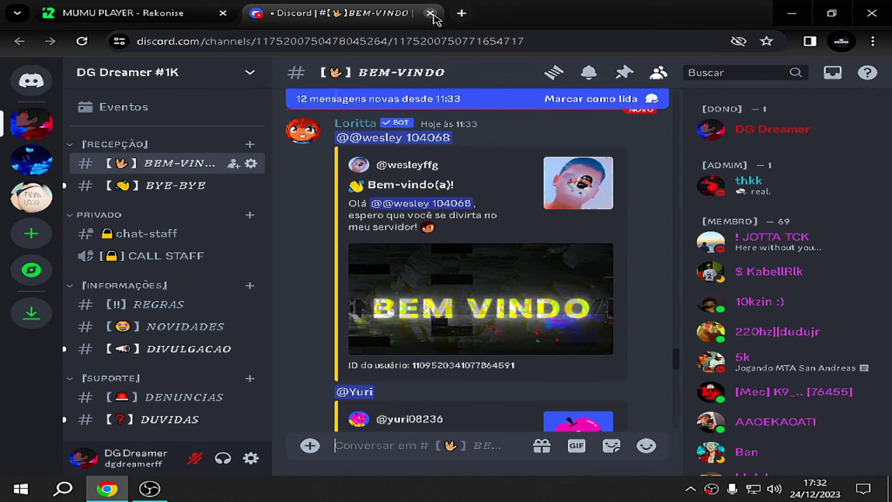
Step: Look through the Discord server's channel list and its DUVIDAS, BATE-PAPO and DIVULGACAO channels, and close the Discord page
{"action": "scroll", "coordinate": [232, 231], "scroll_direction": "down", "scroll_amount": 4}
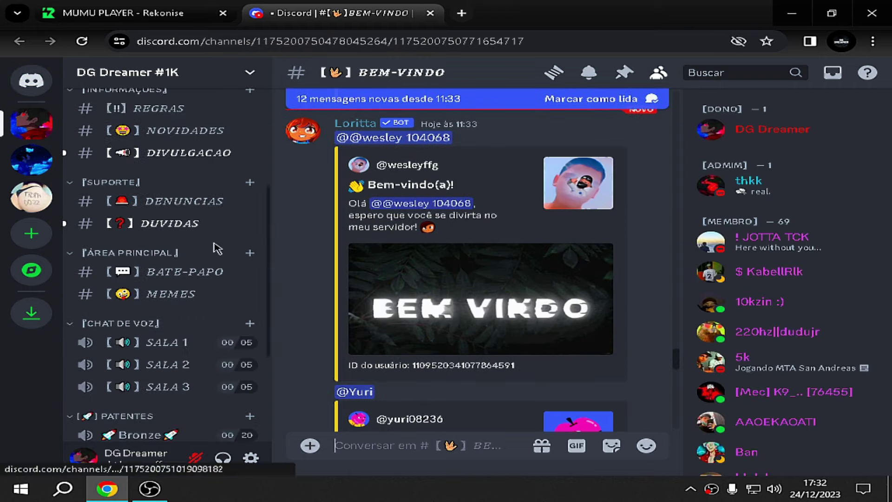
{"action": "left_click", "coordinate": [176, 224]}
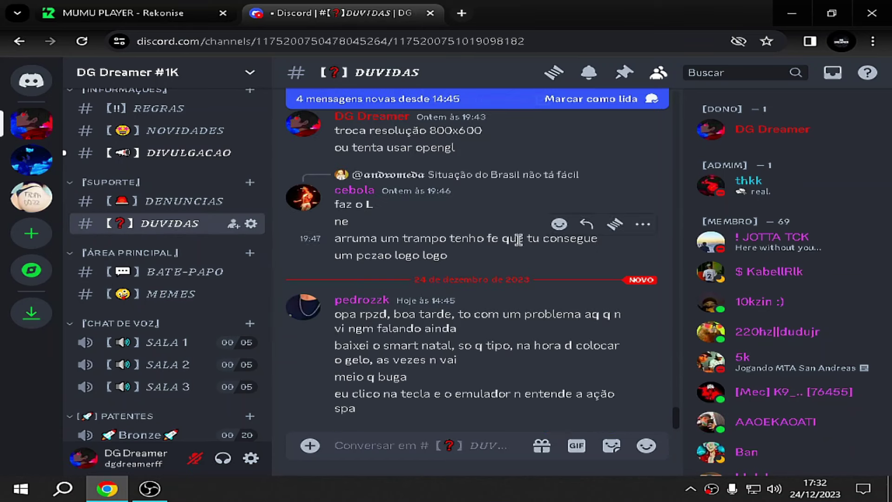
{"action": "left_click", "coordinate": [148, 273]}
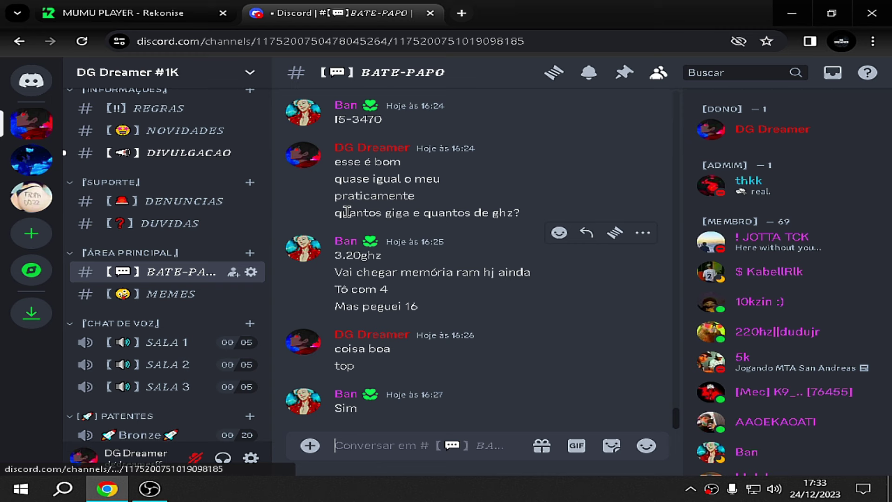
{"action": "left_click", "coordinate": [170, 223]}
{"action": "left_click", "coordinate": [175, 151]}
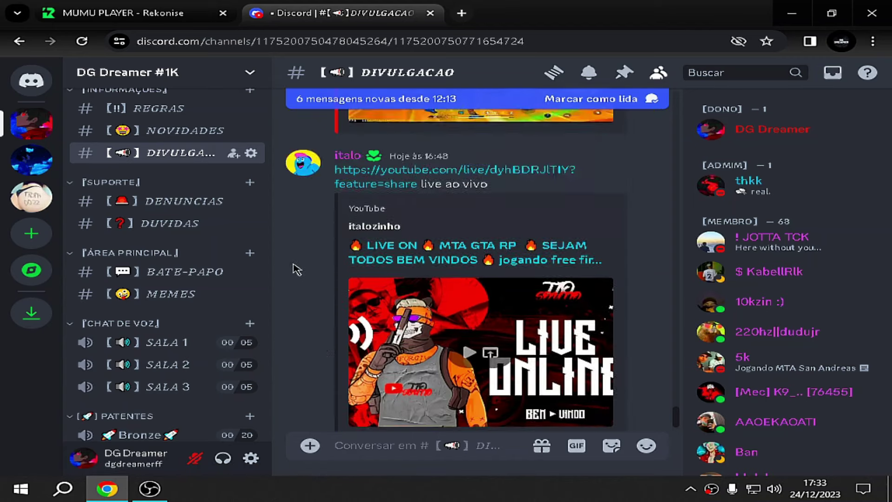
{"action": "scroll", "coordinate": [323, 210], "scroll_direction": "up", "scroll_amount": 5}
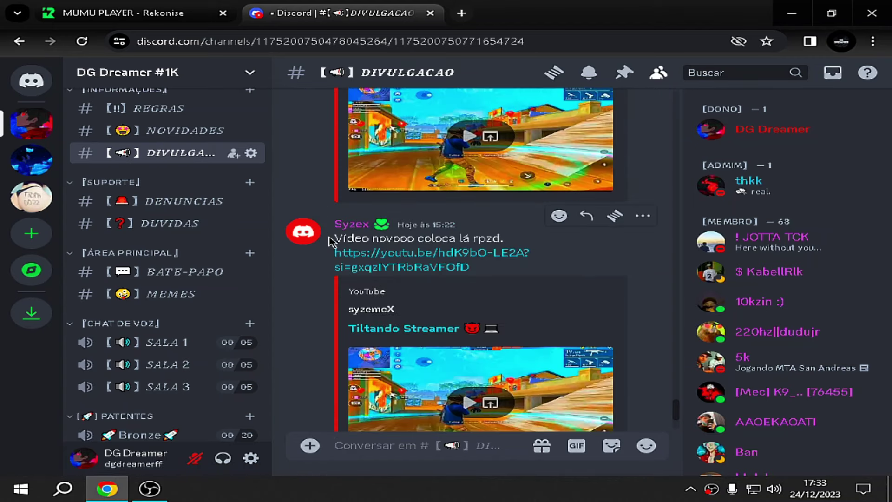
{"action": "scroll", "coordinate": [316, 283], "scroll_direction": "down", "scroll_amount": 5}
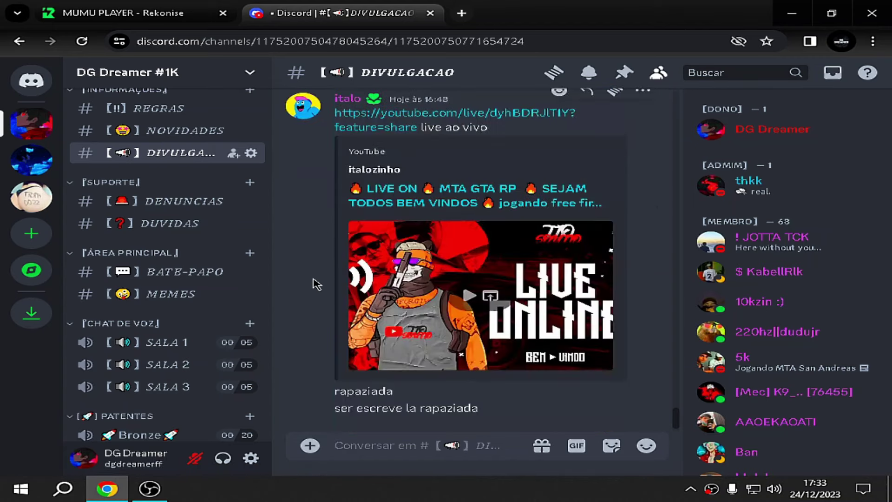
{"action": "left_click", "coordinate": [188, 279]}
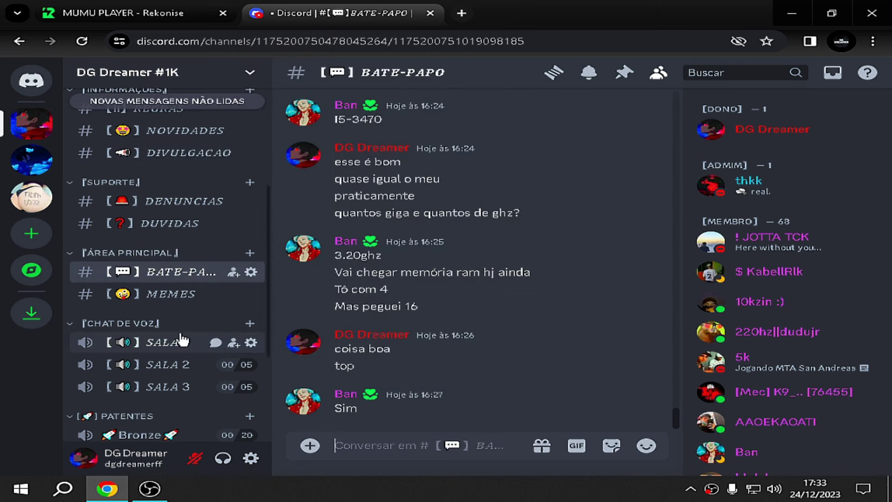
{"action": "scroll", "coordinate": [179, 339], "scroll_direction": "down", "scroll_amount": 3}
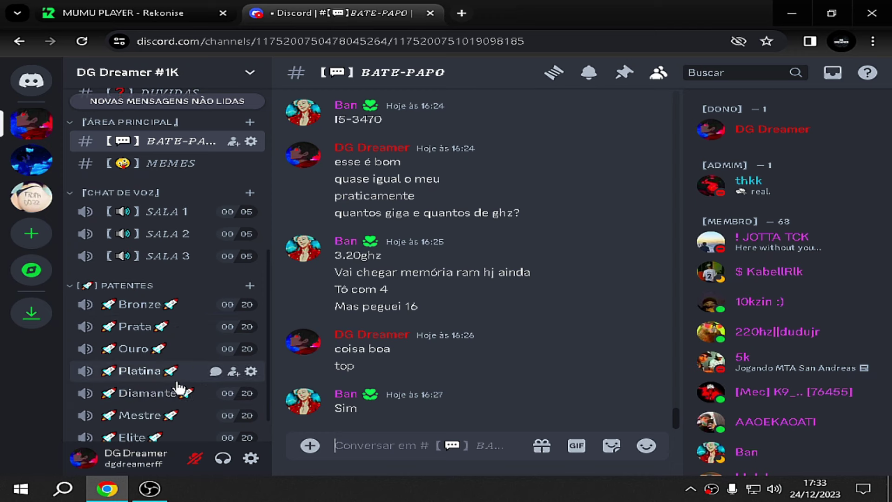
{"action": "scroll", "coordinate": [179, 372], "scroll_direction": "down", "scroll_amount": 1}
{"action": "scroll", "coordinate": [175, 400], "scroll_direction": "up", "scroll_amount": 6}
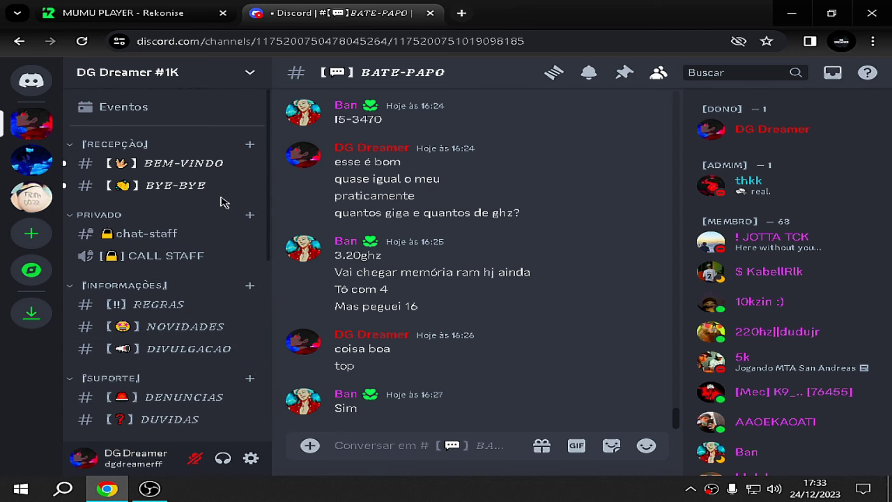
{"action": "mouse_move", "coordinate": [180, 177]}
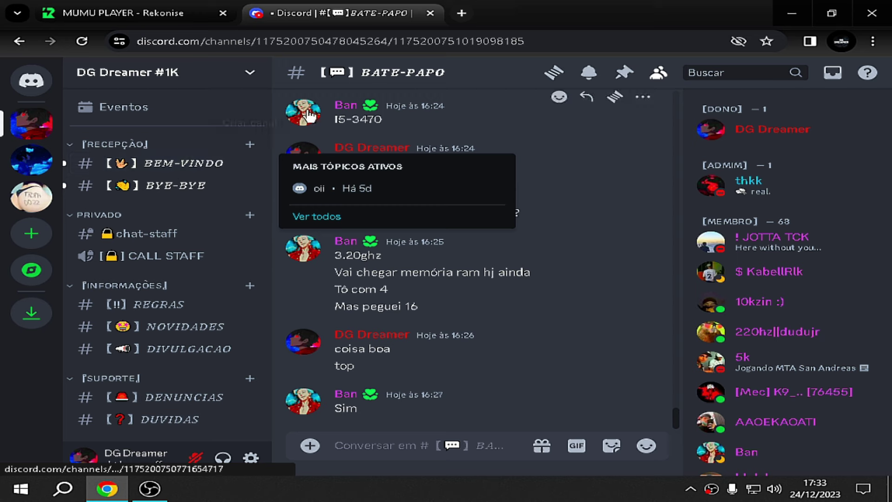
{"action": "left_click", "coordinate": [431, 13]}
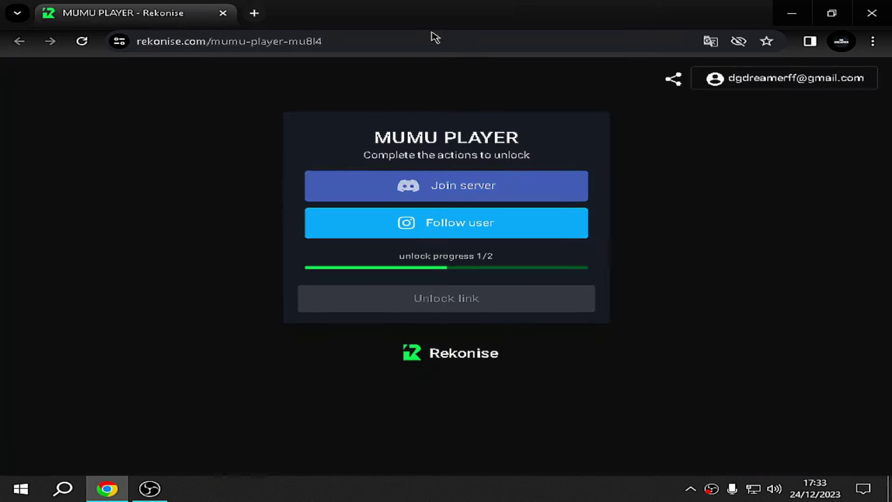
Step: Complete the Rekonise Follow user action by opening the Instagram profile, and check the OBS recording window
{"action": "left_click", "coordinate": [444, 235]}
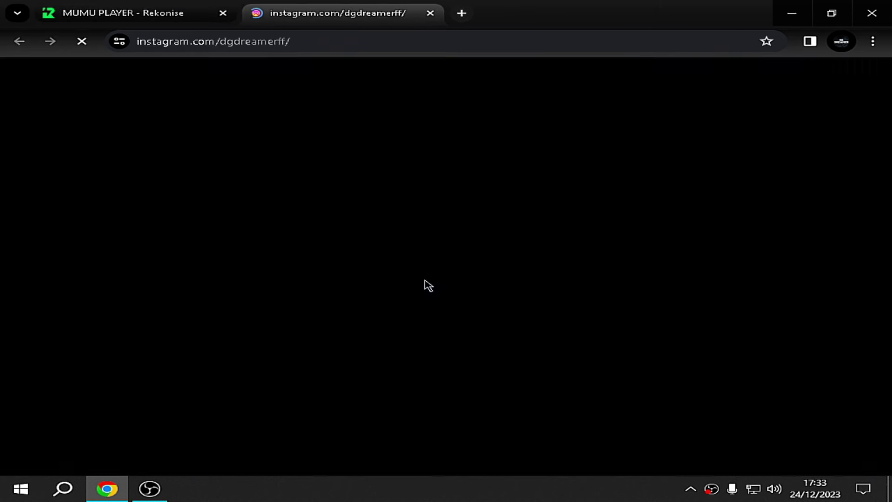
{"action": "left_click", "coordinate": [158, 489]}
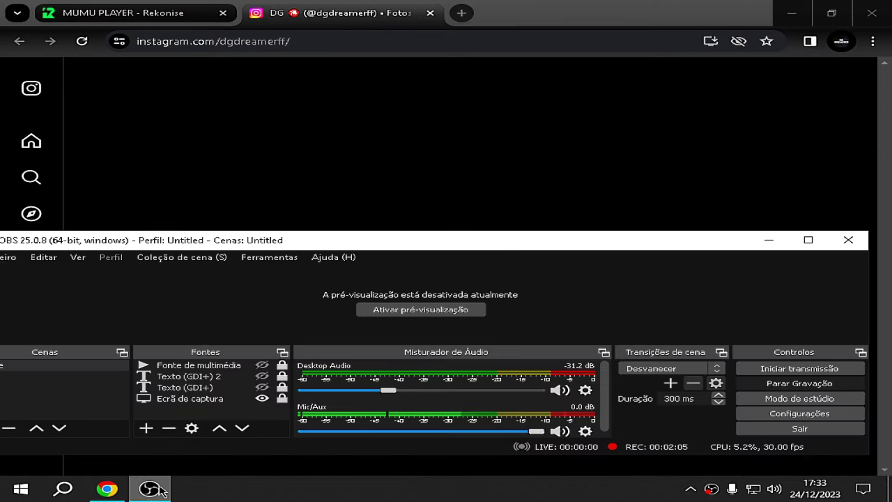
{"action": "left_click", "coordinate": [150, 488]}
{"action": "left_click", "coordinate": [149, 489]}
{"action": "left_click", "coordinate": [149, 489]}
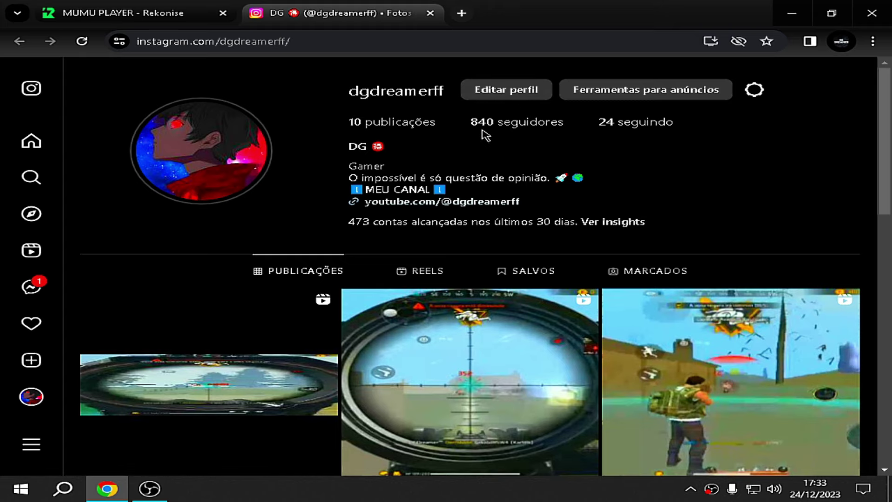
Step: Browse the posts on the Instagram profile and close the page
{"action": "left_click_drag", "start_coordinate": [885, 141], "coordinate": [890, 281]}
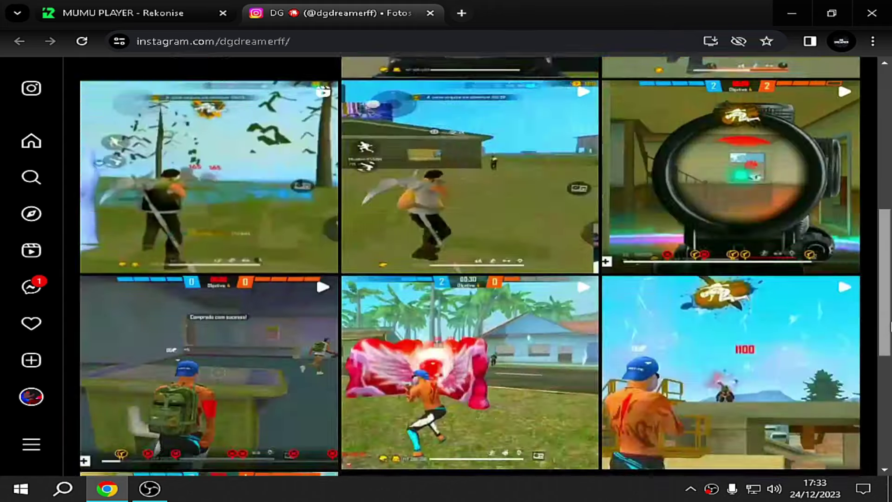
{"action": "scroll", "coordinate": [692, 278], "scroll_direction": "up", "scroll_amount": 10}
{"action": "scroll", "coordinate": [697, 279], "scroll_direction": "down", "scroll_amount": 9}
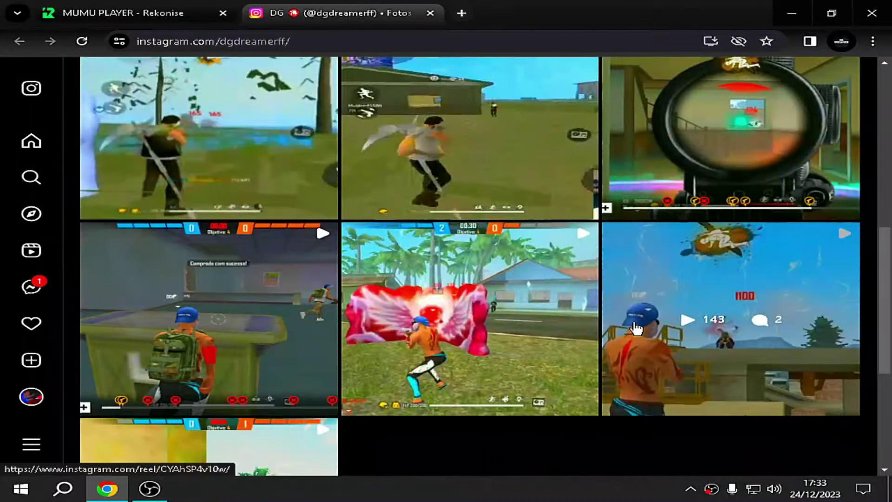
{"action": "scroll", "coordinate": [465, 329], "scroll_direction": "down", "scroll_amount": 5}
{"action": "scroll", "coordinate": [418, 279], "scroll_direction": "up", "scroll_amount": 12}
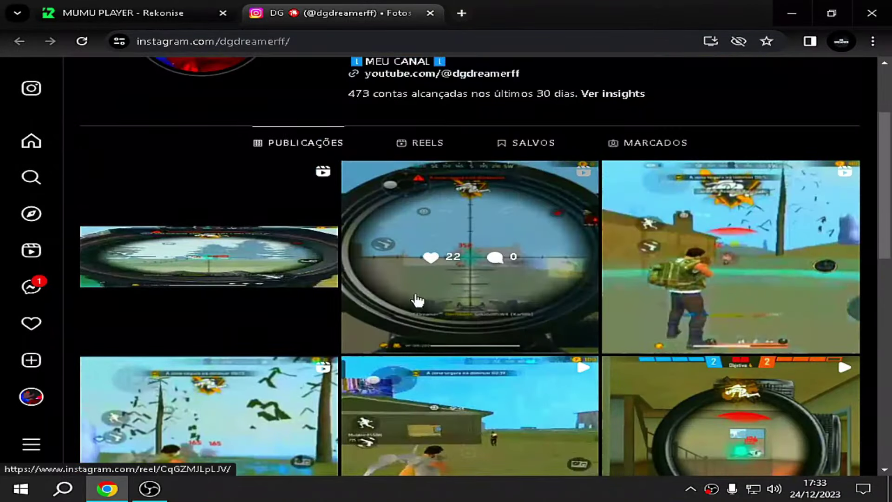
{"action": "scroll", "coordinate": [435, 112], "scroll_direction": "up", "scroll_amount": 3}
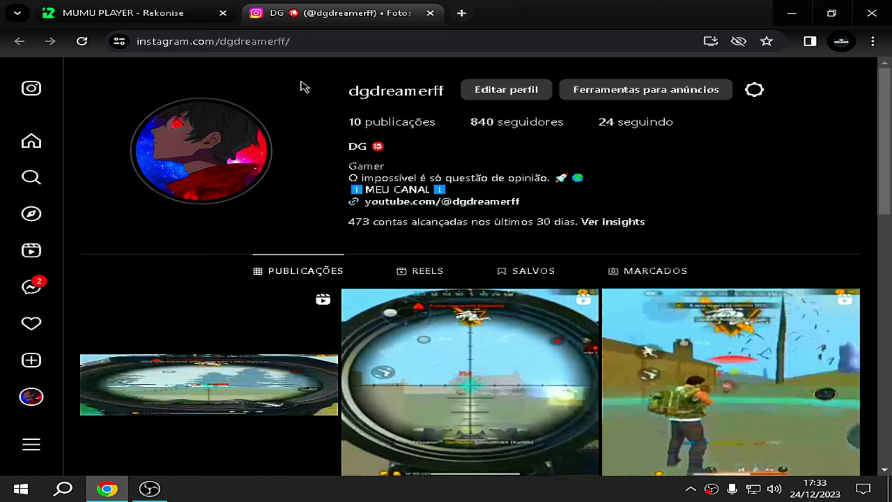
{"action": "left_click", "coordinate": [431, 14]}
Step: Unlock the Rekonise link, start the MuMuInstaller_7.0.0.0 download on MediaFire, and close the browser
{"action": "left_click", "coordinate": [467, 302]}
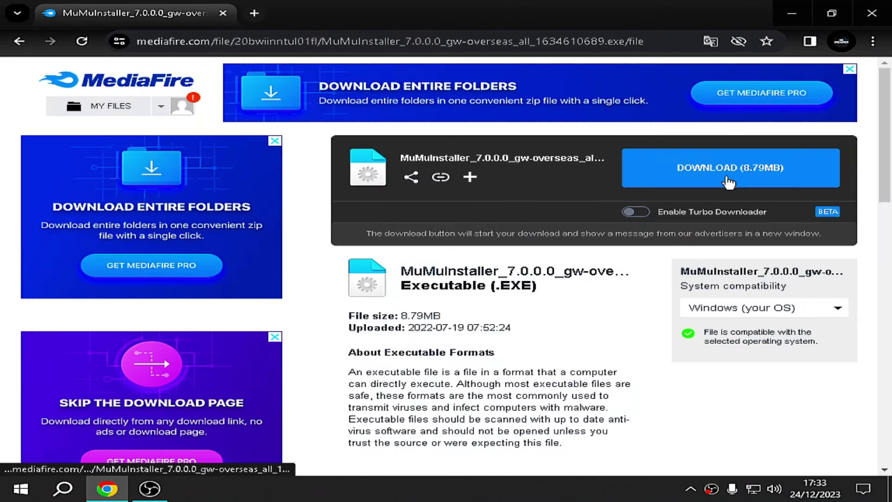
{"action": "left_click", "coordinate": [755, 171]}
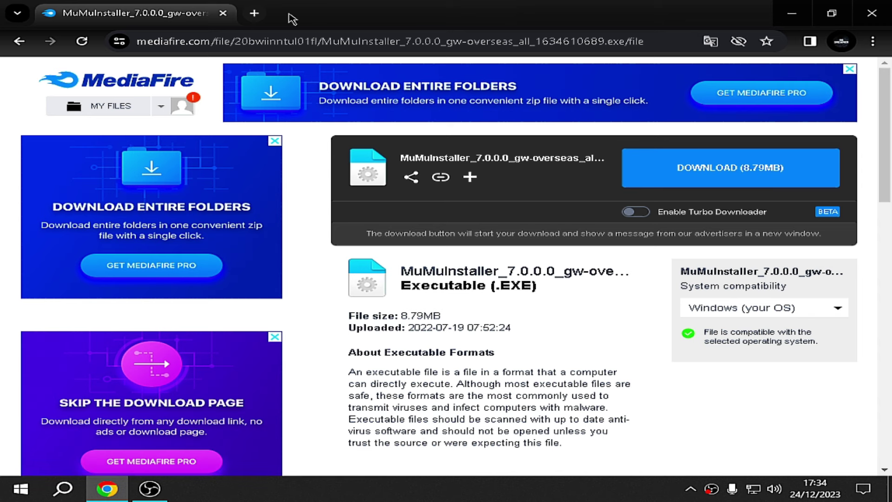
{"action": "left_click", "coordinate": [254, 13]}
{"action": "left_click", "coordinate": [223, 13]}
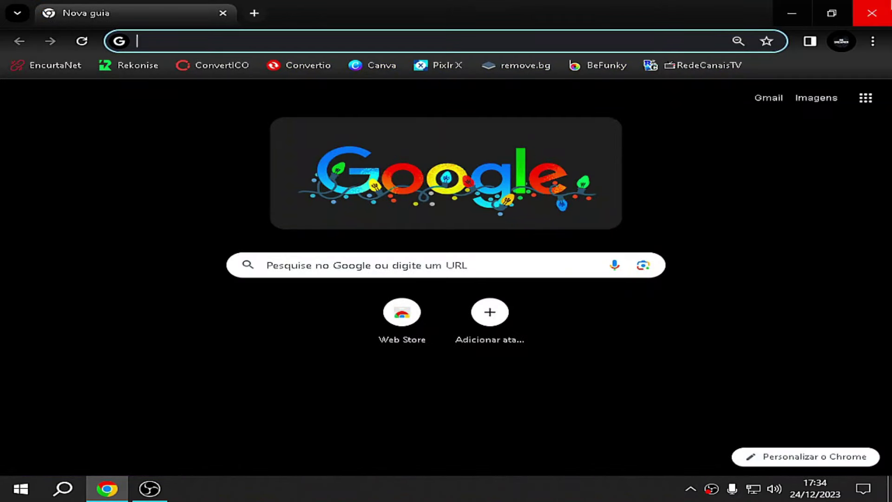
{"action": "left_click", "coordinate": [872, 13]}
Step: Go to the Downloads folder in File Explorer and run the MuMuInstaller_7.0.0.0 file
{"action": "right_click", "coordinate": [32, 33]}
{"action": "left_click", "coordinate": [122, 52]}
{"action": "left_click", "coordinate": [528, 256]}
{"action": "double_click", "coordinate": [33, 28]}
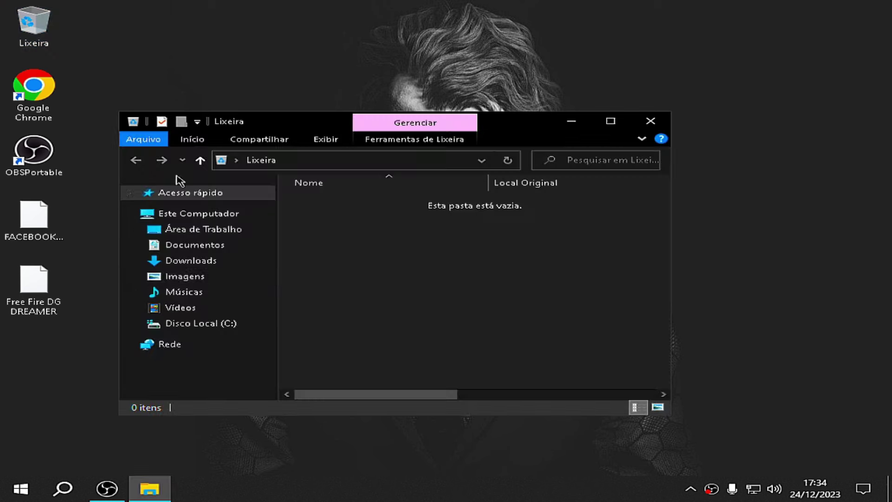
{"action": "left_click", "coordinate": [221, 260]}
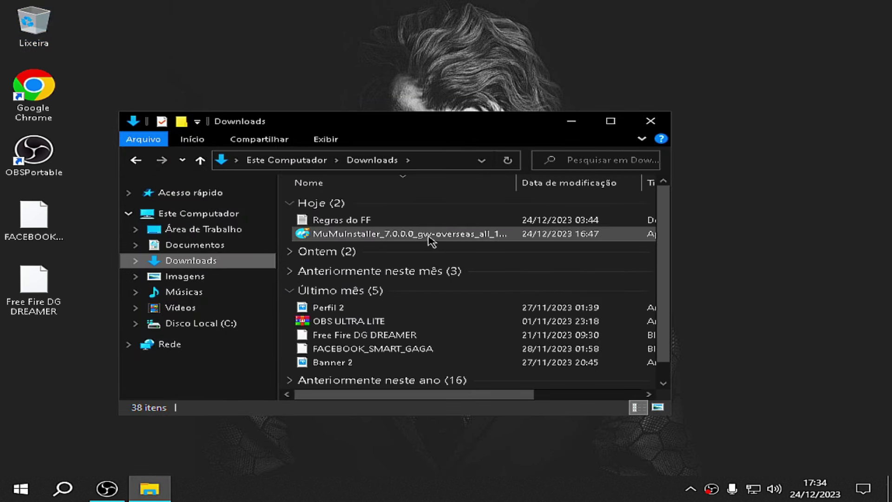
{"action": "double_click", "coordinate": [376, 234]}
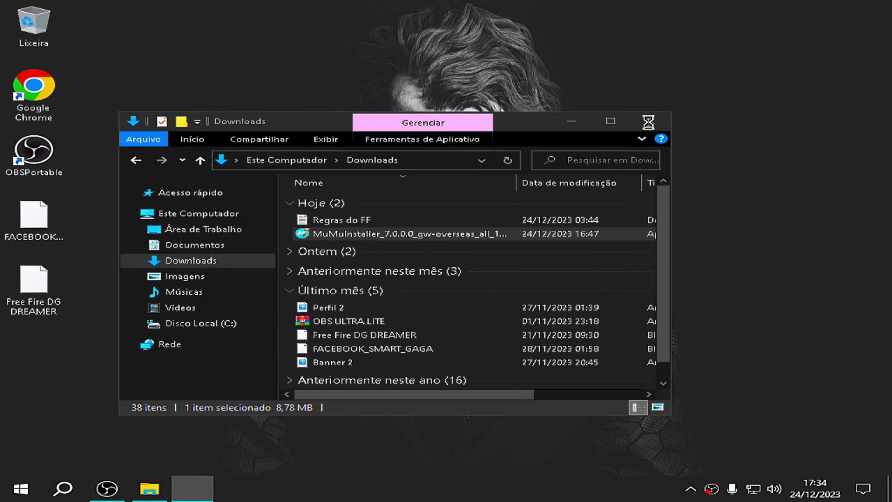
Step: Move the FACEBOOK_SMART_GAGA and Free Fire DG DREAMER files lower on the desktop and close the Downloads window
{"action": "left_click_drag", "start_coordinate": [34, 222], "coordinate": [56, 290]}
{"action": "left_click_drag", "start_coordinate": [41, 241], "coordinate": [56, 382]}
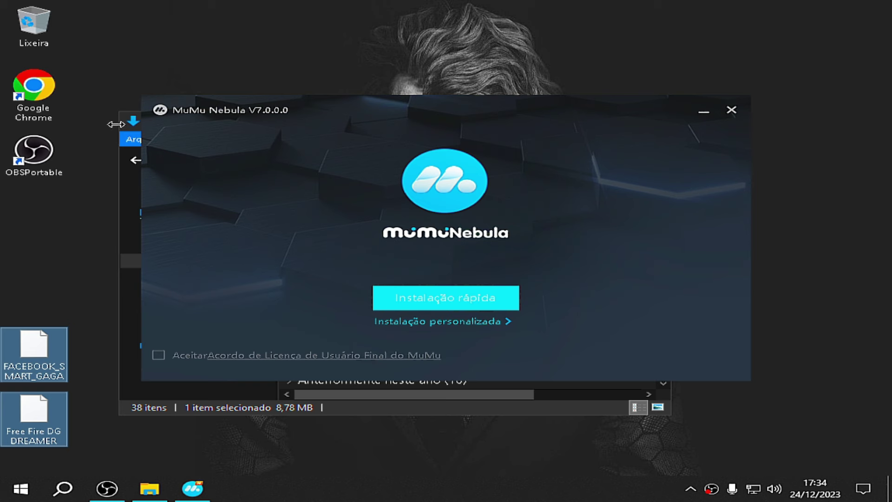
{"action": "left_click", "coordinate": [133, 121]}
{"action": "left_click", "coordinate": [669, 122]}
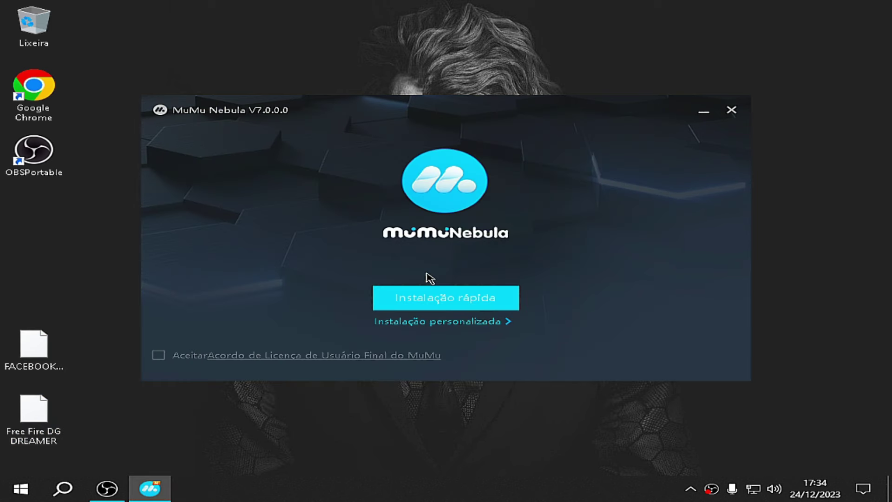
Step: Accept the MuMu license agreement and run the quick installation, closing the browser pages it opens
{"action": "left_click", "coordinate": [159, 356]}
{"action": "left_click", "coordinate": [424, 302]}
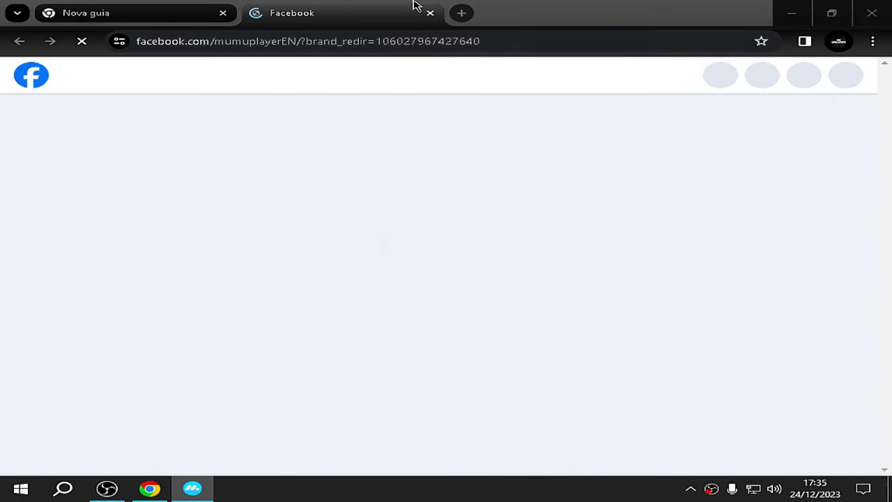
{"action": "left_click", "coordinate": [429, 12]}
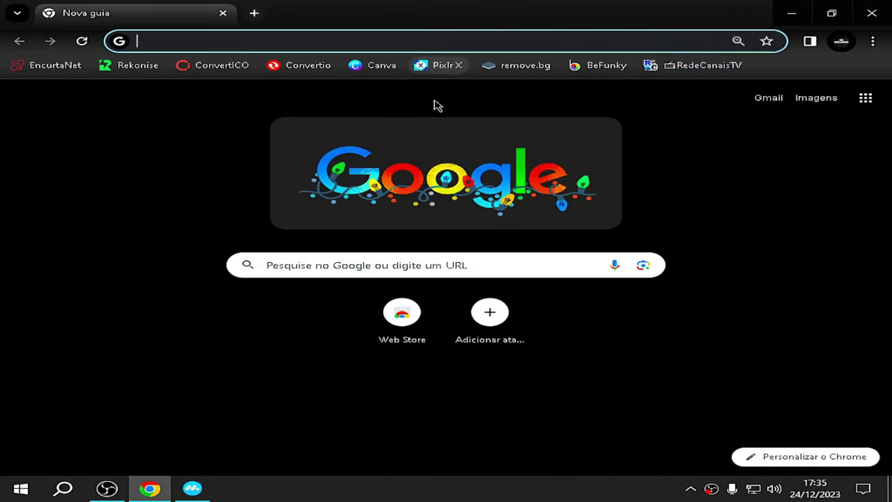
{"action": "left_click", "coordinate": [871, 13]}
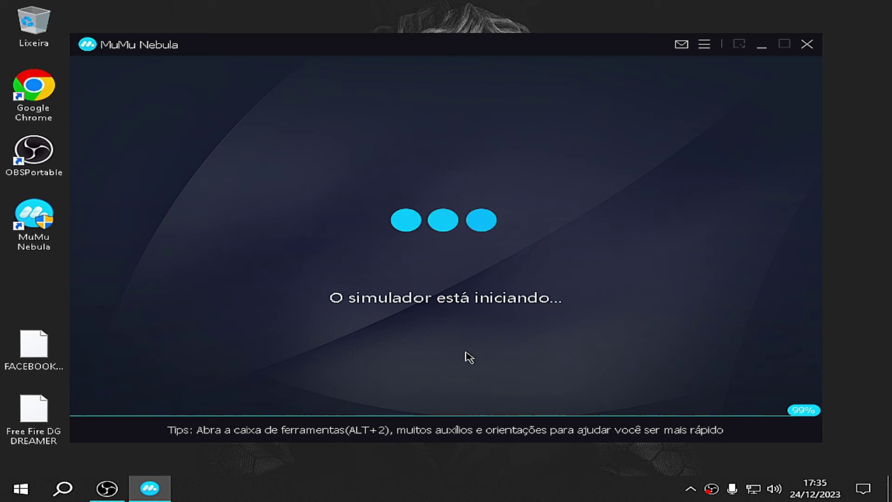
Step: Dismiss the Google Play notice in the emulator and choose to sign in later (Entrar depois)
{"action": "left_click", "coordinate": [711, 48]}
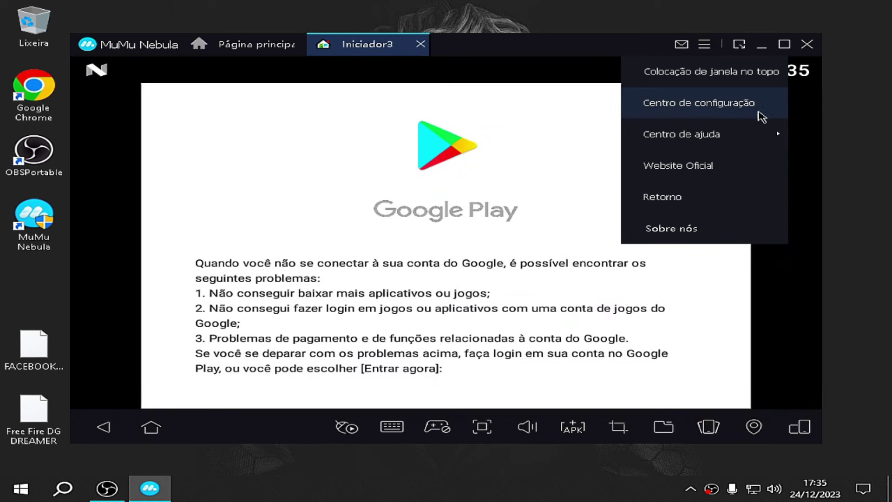
{"action": "left_click", "coordinate": [761, 116]}
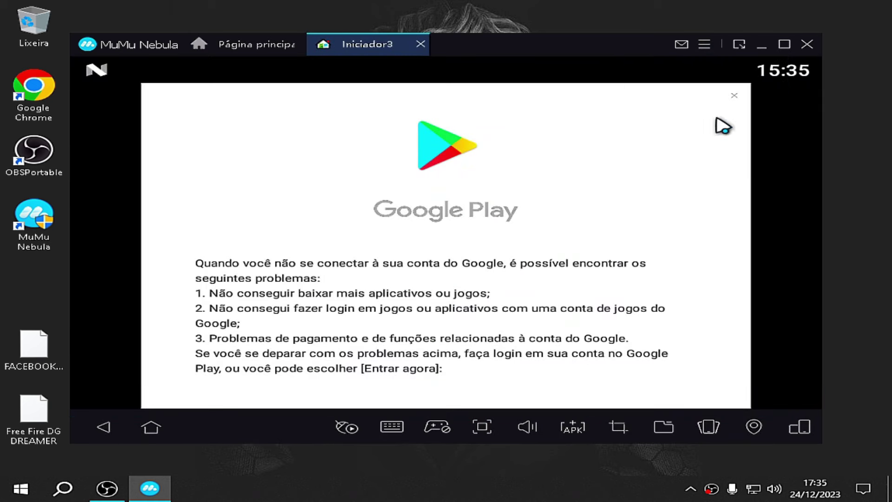
{"action": "left_click", "coordinate": [735, 96]}
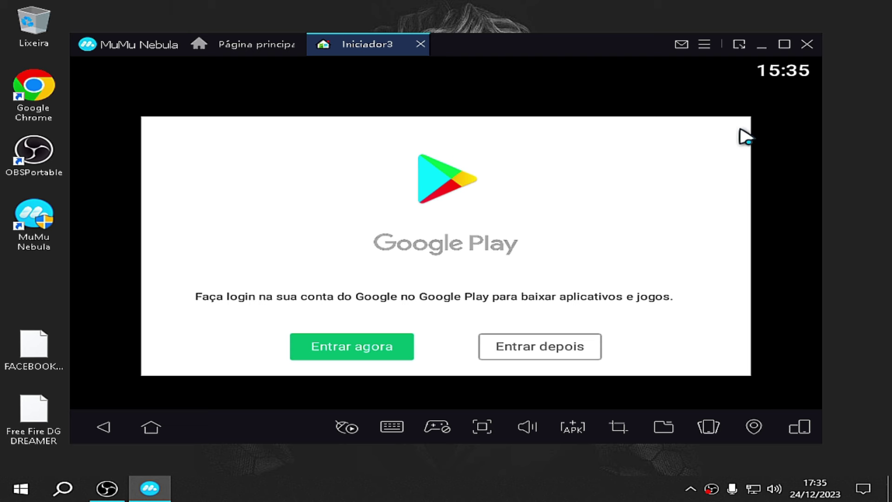
{"action": "left_click", "coordinate": [576, 348]}
Step: Open the emulator's configuration center and set the performance profile to Baixo in the advanced settings (Configuração superior)
{"action": "left_click", "coordinate": [704, 44]}
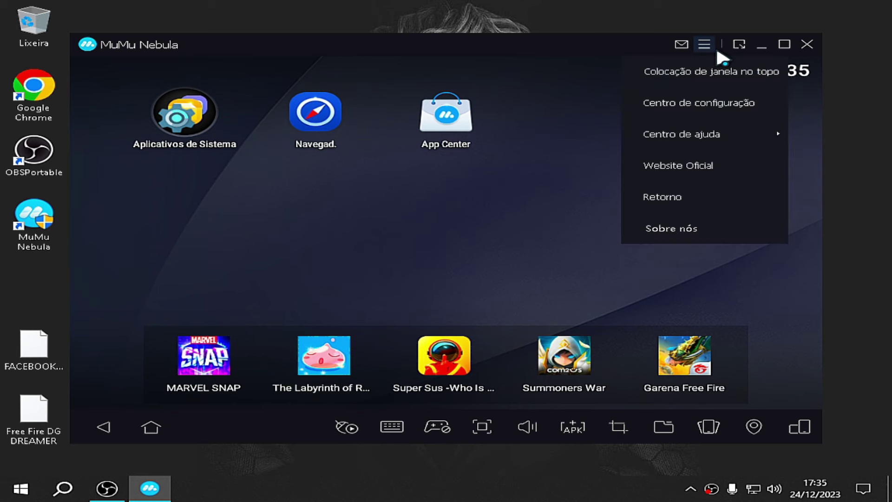
{"action": "left_click", "coordinate": [728, 104]}
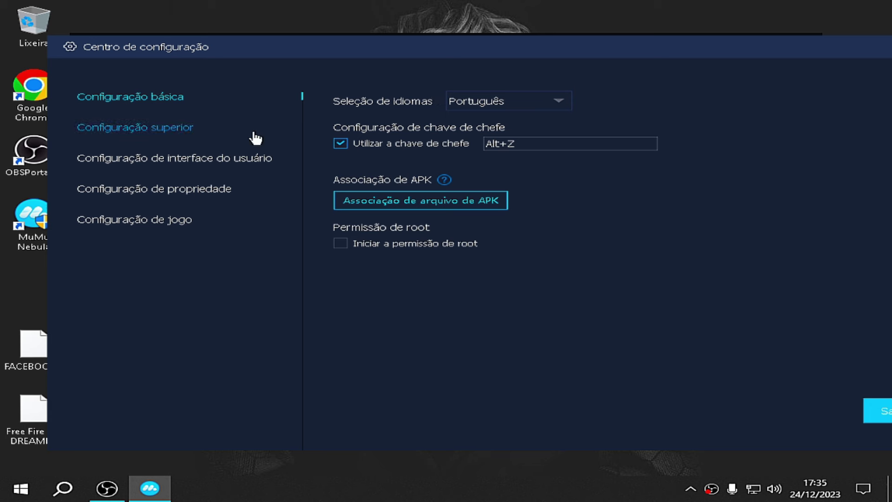
{"action": "left_click", "coordinate": [171, 126]}
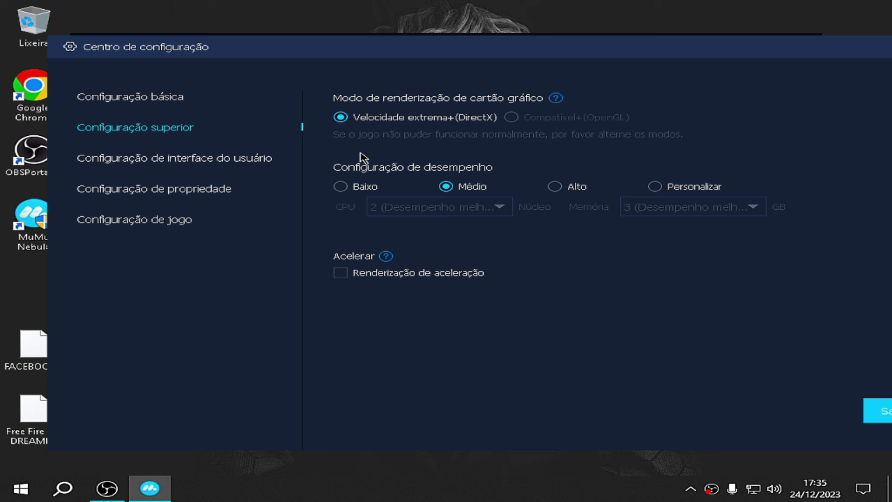
{"action": "left_click", "coordinate": [341, 187]}
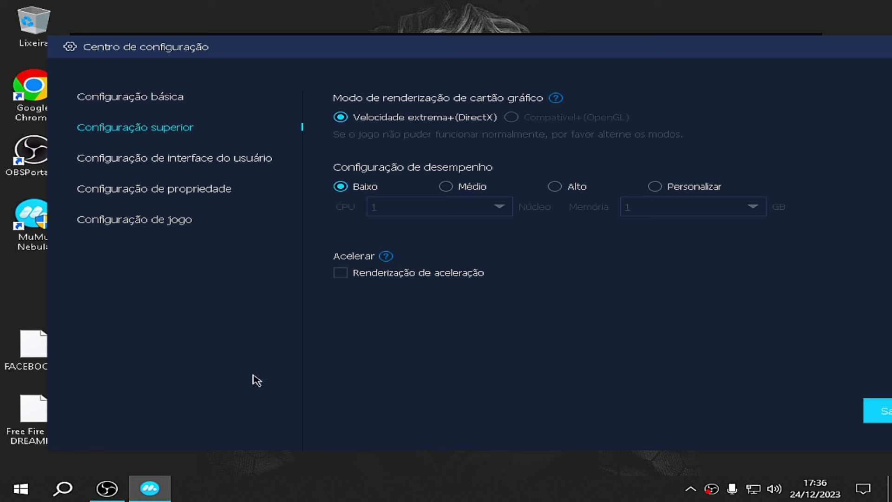
Step: Open the Windows System Configuration utility from the Run command history and show its boot settings (Inicialização do Sistema)
{"action": "key", "text": "super+r"}
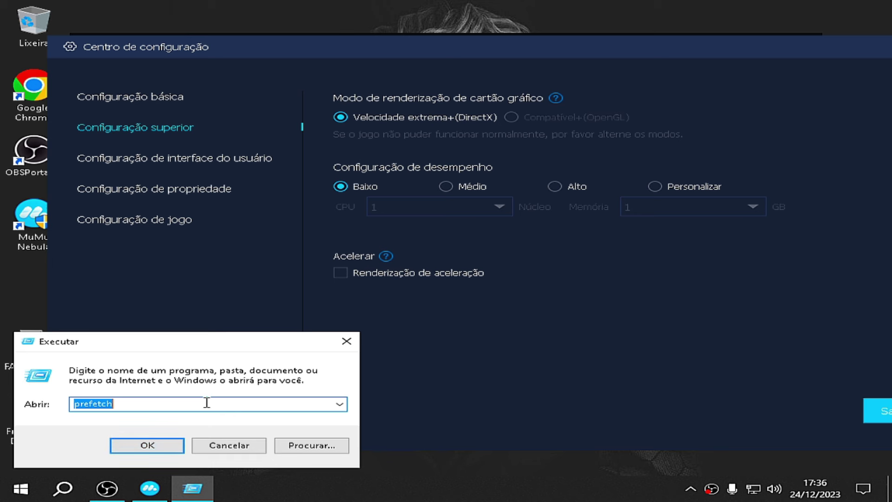
{"action": "key", "text": "Down"}
{"action": "key", "text": "Down"}
{"action": "key", "text": "Down"}
{"action": "key", "text": "Down"}
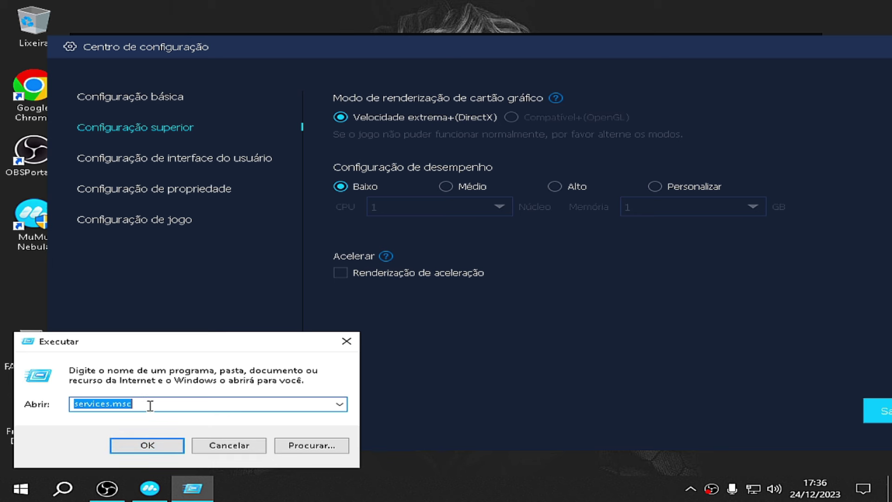
{"action": "left_click", "coordinate": [147, 446]}
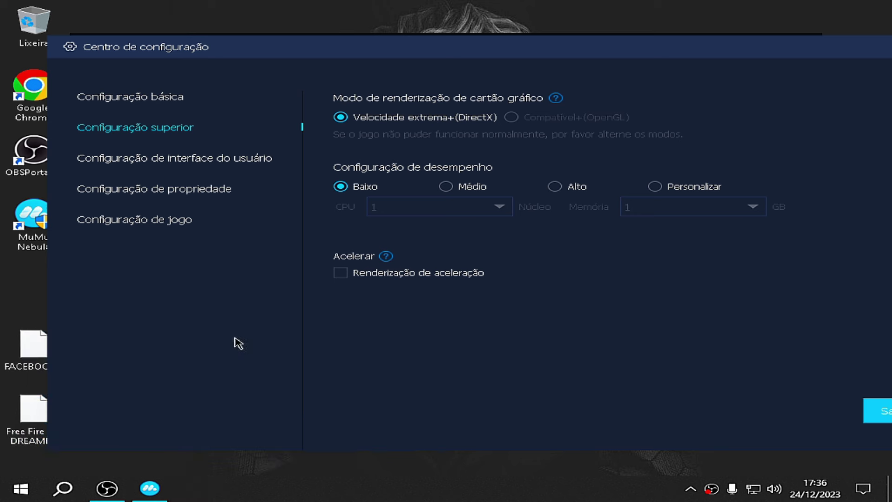
{"action": "left_click", "coordinate": [311, 141]}
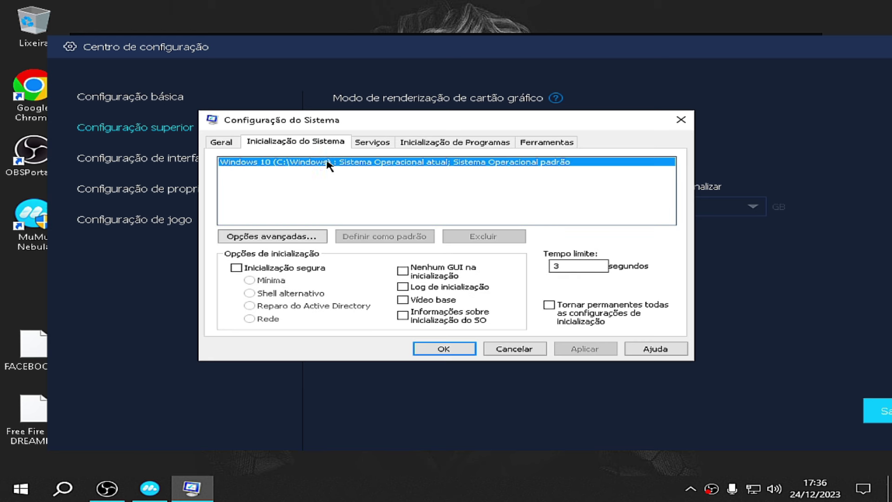
Step: Set the number of processors to 4 in the advanced boot options, leave maximum memory disabled, and confirm
{"action": "left_click", "coordinate": [303, 238]}
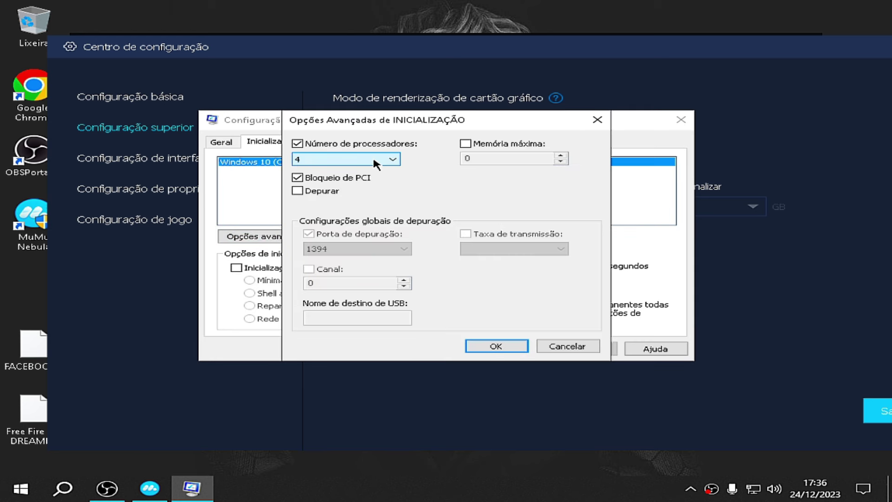
{"action": "left_click", "coordinate": [394, 160]}
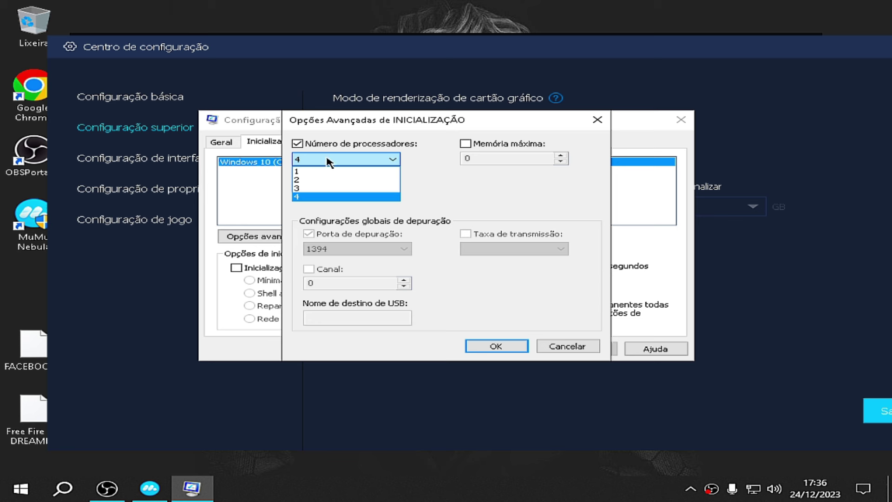
{"action": "left_click", "coordinate": [333, 196]}
{"action": "left_click", "coordinate": [466, 144]}
{"action": "left_click", "coordinate": [465, 144]}
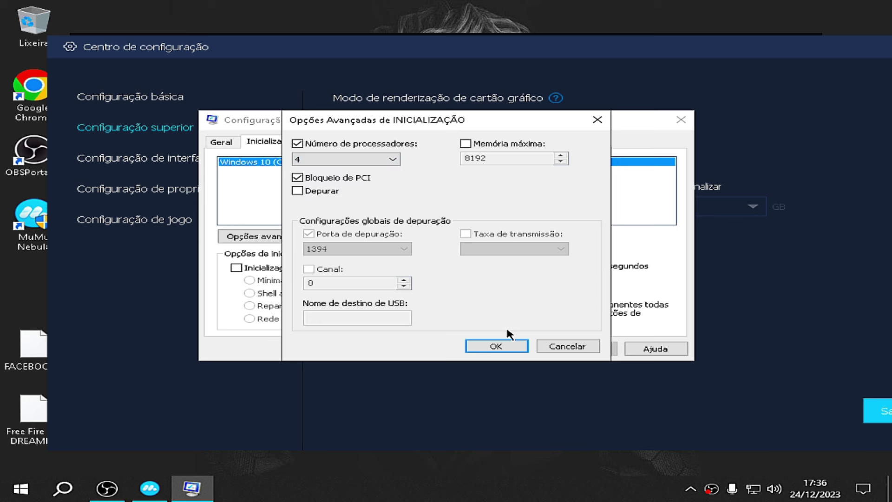
{"action": "left_click", "coordinate": [496, 346]}
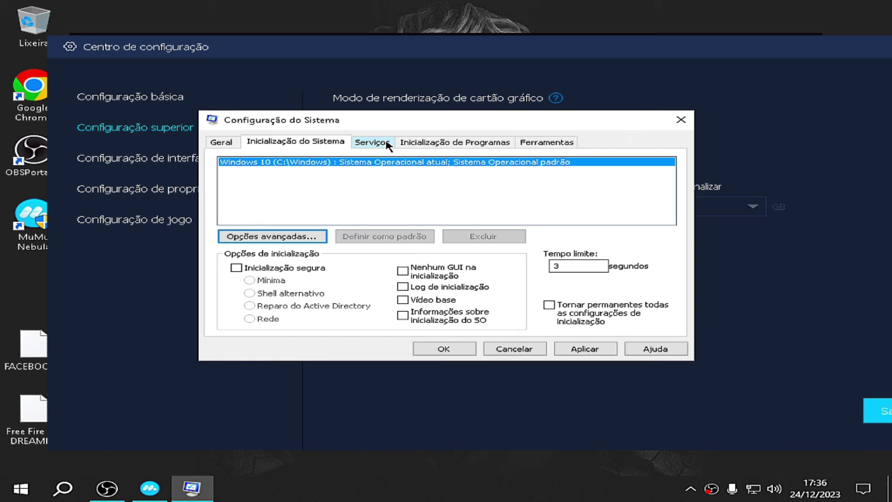
Step: Hide all Microsoft services in the System Configuration services list, apply the settings, and close the utility
{"action": "left_click", "coordinate": [371, 142]}
{"action": "left_click", "coordinate": [298, 330]}
{"action": "left_click", "coordinate": [590, 353]}
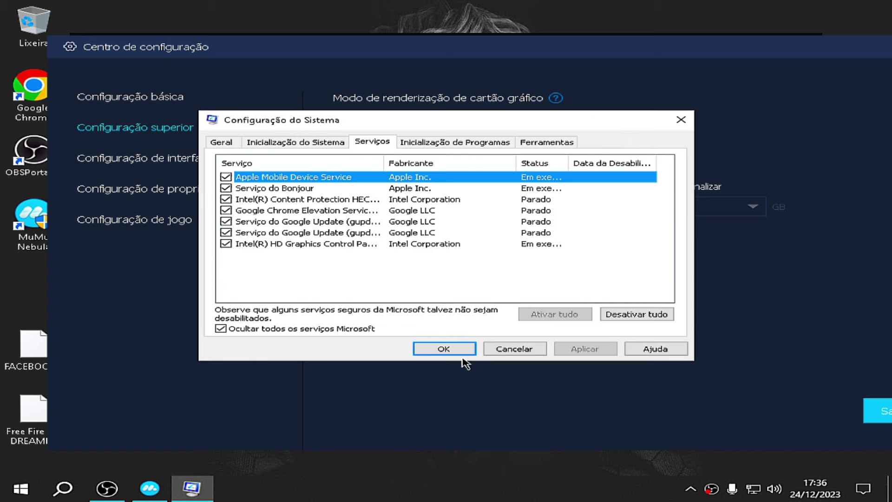
{"action": "left_click", "coordinate": [446, 350]}
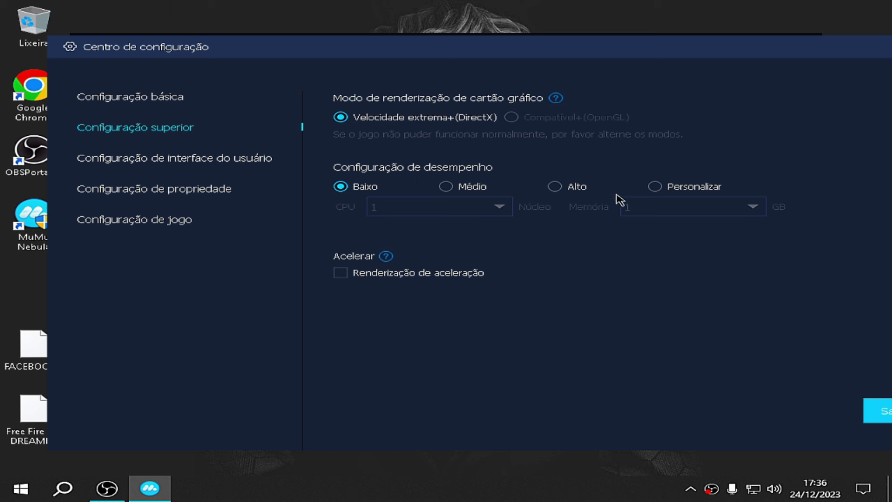
Step: Try the custom performance profile with 1 CPU core and 1 GB of memory, and switch back to the Baixo profile
{"action": "left_click", "coordinate": [655, 187]}
{"action": "left_click", "coordinate": [502, 206]}
{"action": "left_click", "coordinate": [446, 224]}
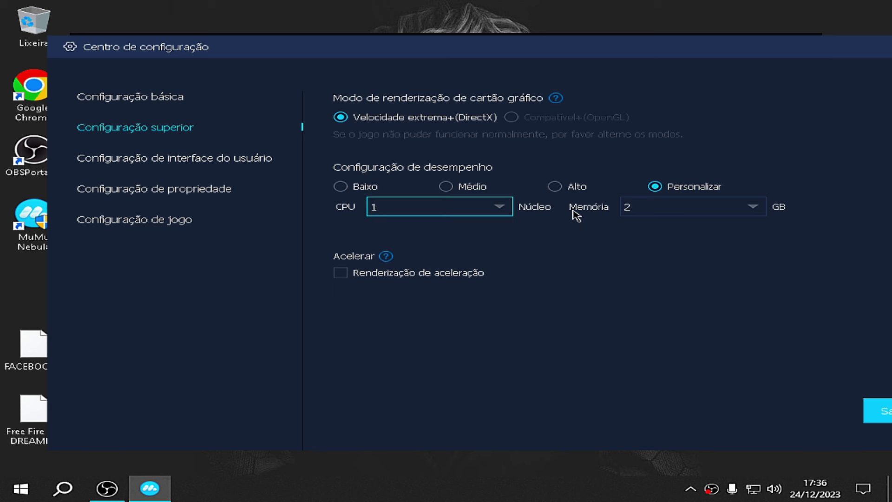
{"action": "left_click", "coordinate": [660, 210]}
{"action": "left_click", "coordinate": [648, 223]}
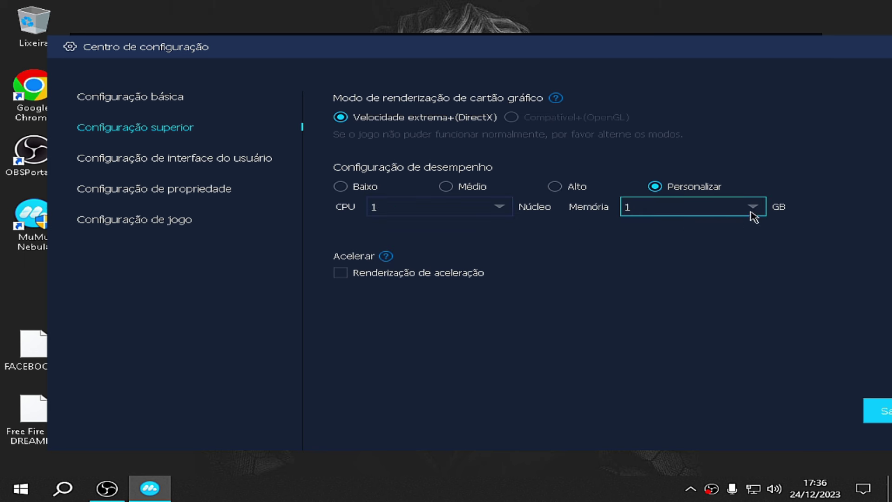
{"action": "left_click", "coordinate": [709, 210]}
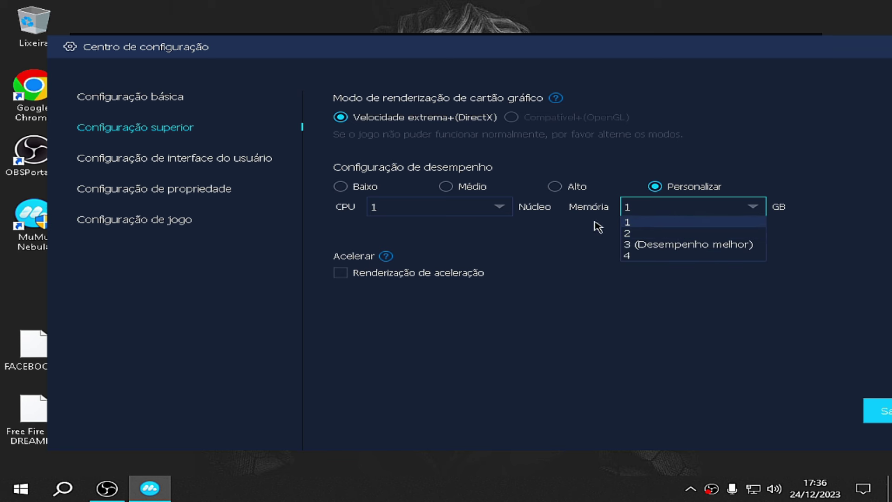
{"action": "left_click", "coordinate": [363, 205]}
{"action": "left_click", "coordinate": [359, 192]}
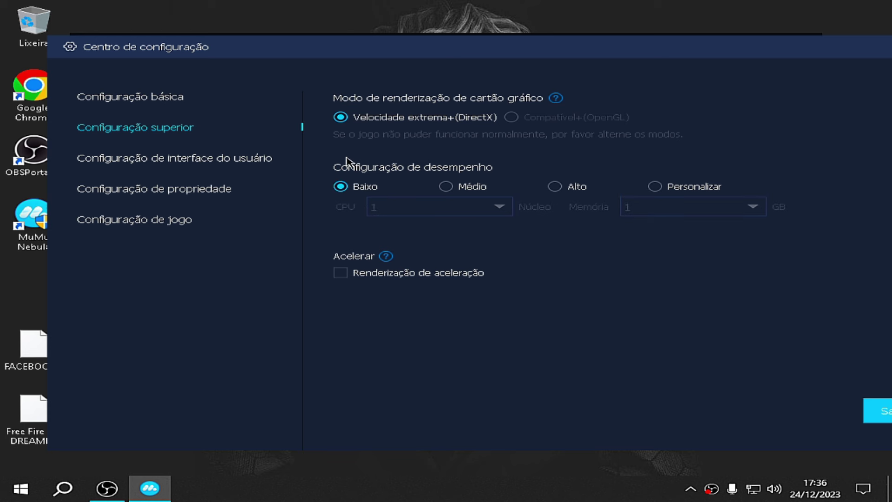
Step: Set a custom resolution of 800 width, 600 height and 200 DPI in the user interface settings
{"action": "left_click", "coordinate": [240, 166]}
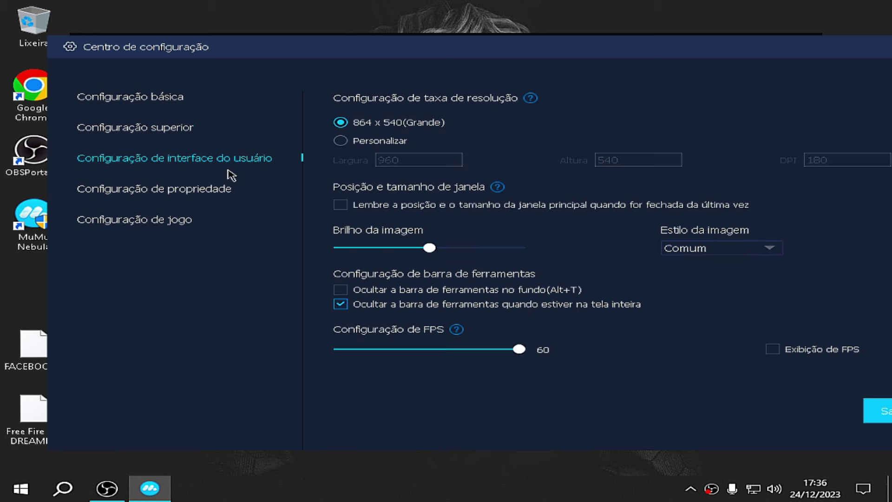
{"action": "left_click_drag", "start_coordinate": [682, 51], "coordinate": [531, 66]}
{"action": "left_click", "coordinate": [185, 156]}
{"action": "left_click_drag", "start_coordinate": [295, 175], "coordinate": [179, 166]}
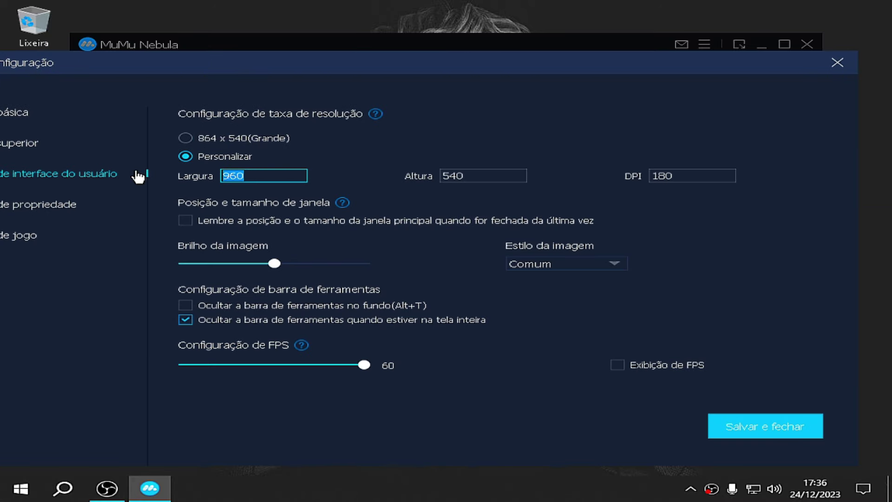
{"action": "type", "text": "800"}
{"action": "left_click_drag", "start_coordinate": [474, 174], "coordinate": [304, 169]}
{"action": "type", "text": "60"}
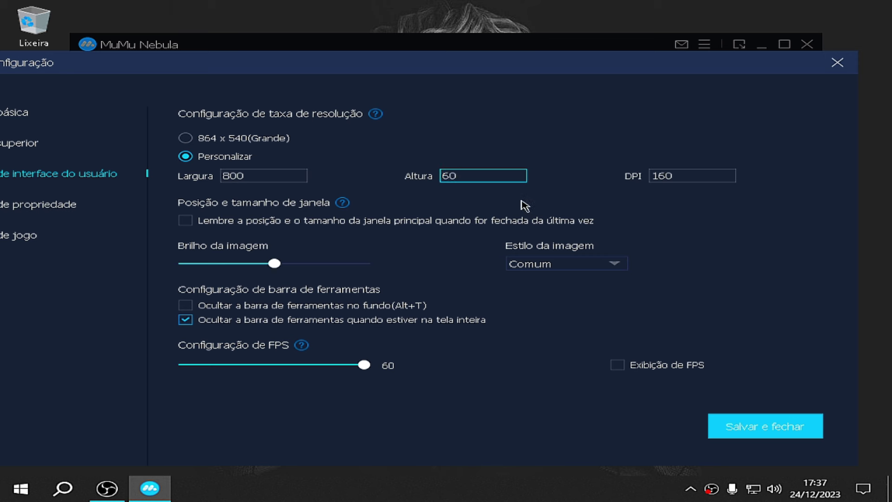
{"action": "type", "text": "0"}
{"action": "left_click_drag", "start_coordinate": [679, 176], "coordinate": [563, 156]}
{"action": "left_click", "coordinate": [680, 174]}
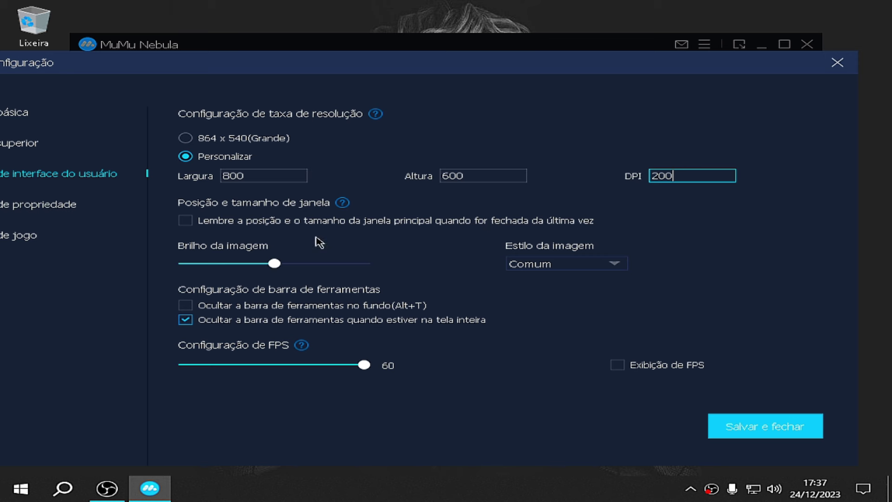
Step: Turn on the FPS display (Exibição de FPS) and lower the image brightness to its minimum
{"action": "left_click", "coordinate": [631, 371]}
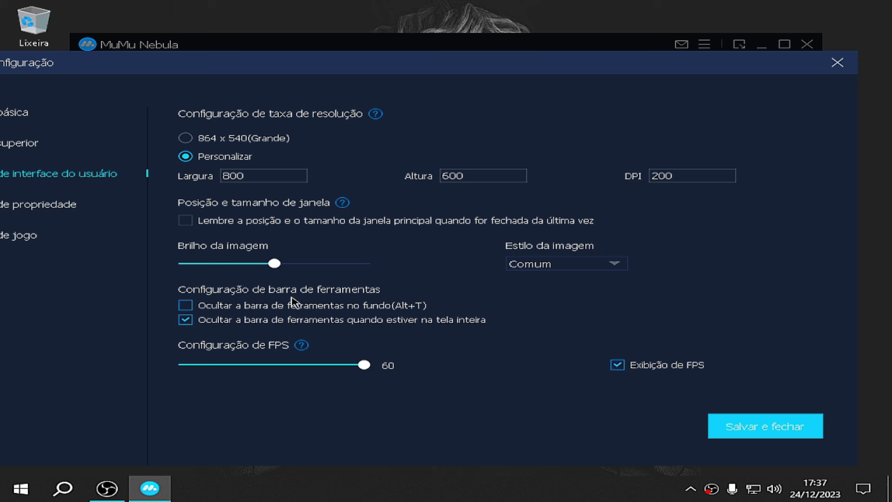
{"action": "left_click_drag", "start_coordinate": [274, 264], "coordinate": [185, 264]}
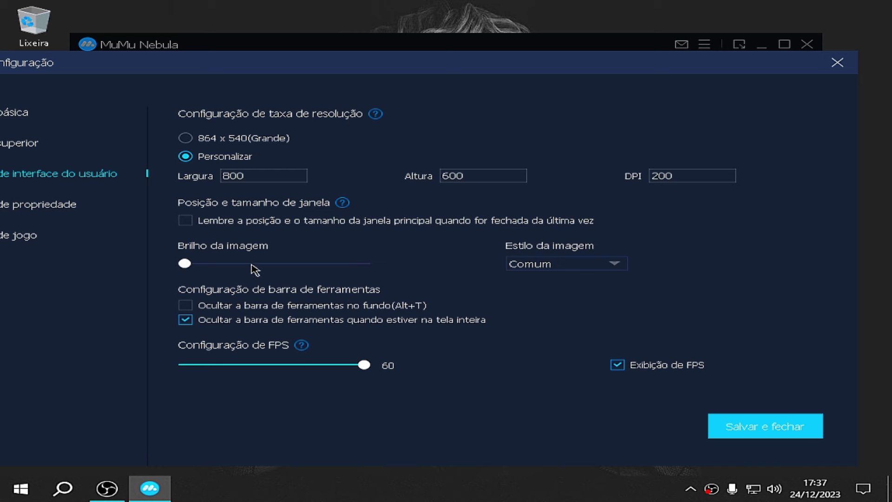
{"action": "left_click_drag", "start_coordinate": [480, 78], "coordinate": [642, 81]}
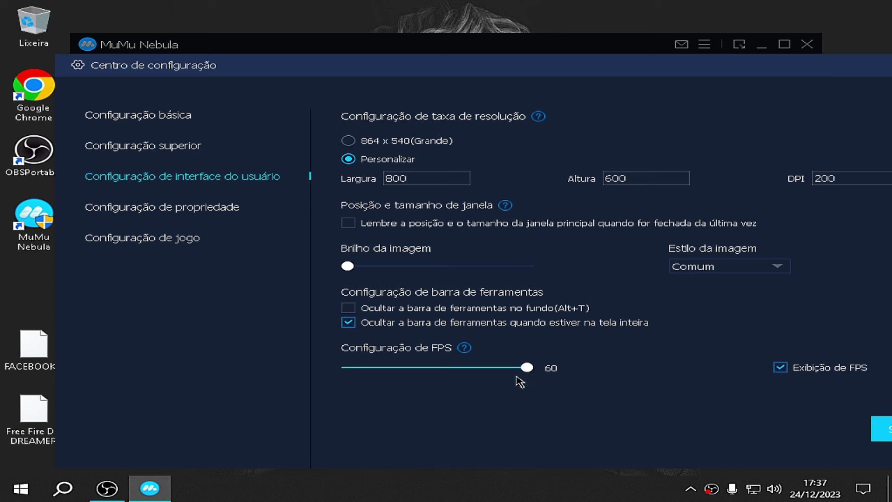
Step: Lower the emulator's FPS limit and raise it back to 60
{"action": "left_click_drag", "start_coordinate": [530, 370], "coordinate": [425, 400]}
{"action": "left_click_drag", "start_coordinate": [430, 371], "coordinate": [532, 372]}
{"action": "left_click_drag", "start_coordinate": [599, 75], "coordinate": [534, 65]}
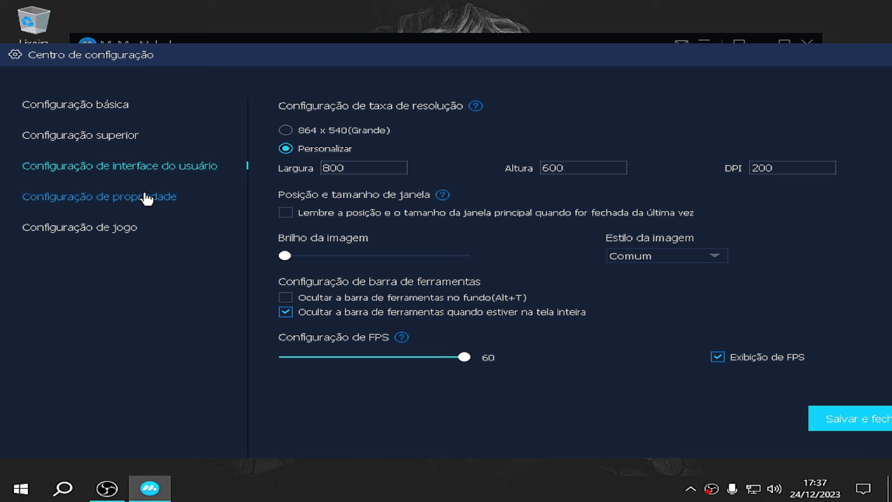
Step: Enable the 120 FPS (Ultra) mode in the game settings, and save and close the configuration center
{"action": "left_click", "coordinate": [135, 203]}
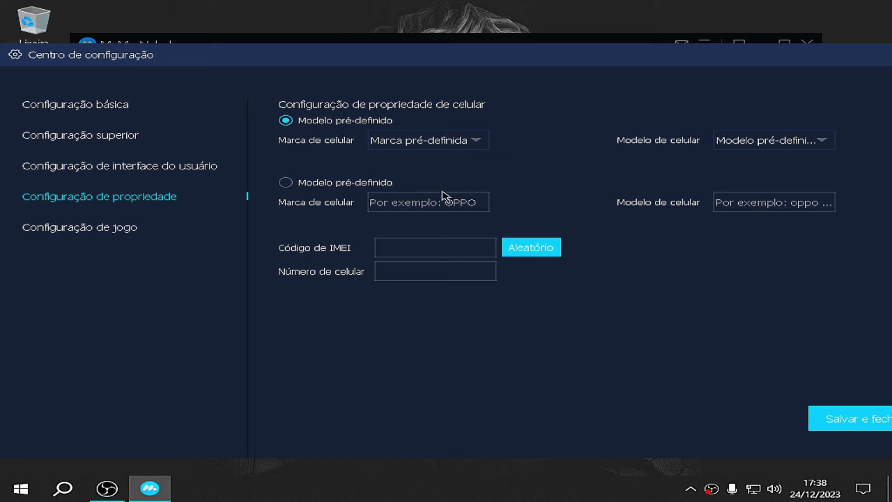
{"action": "left_click", "coordinate": [80, 232]}
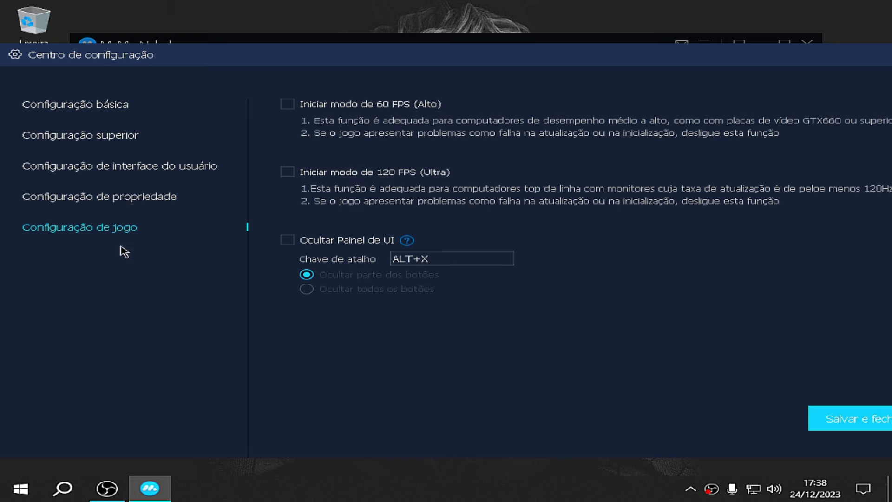
{"action": "left_click_drag", "start_coordinate": [390, 56], "coordinate": [371, 59]}
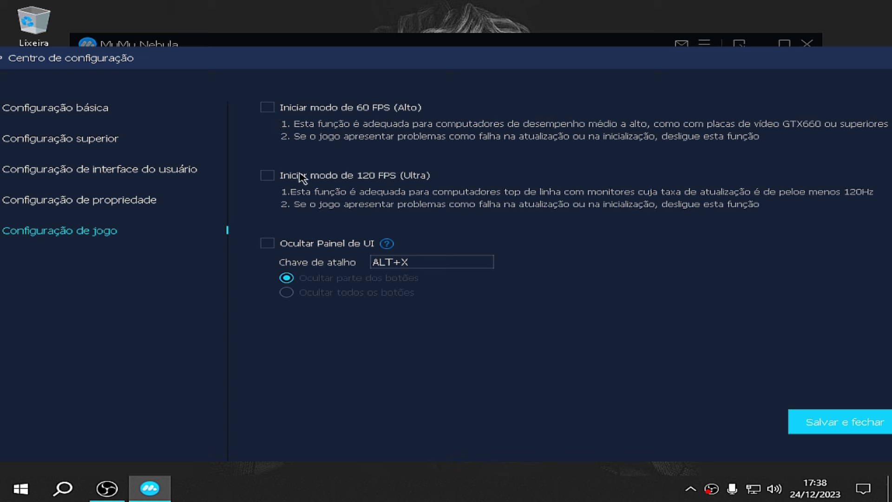
{"action": "left_click", "coordinate": [268, 176]}
{"action": "left_click_drag", "start_coordinate": [508, 71], "coordinate": [427, 75]}
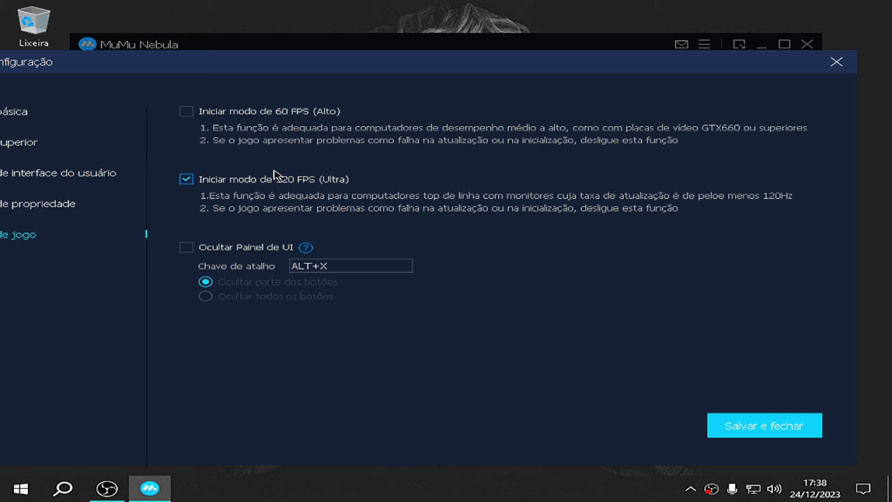
{"action": "left_click_drag", "start_coordinate": [313, 68], "coordinate": [469, 67]}
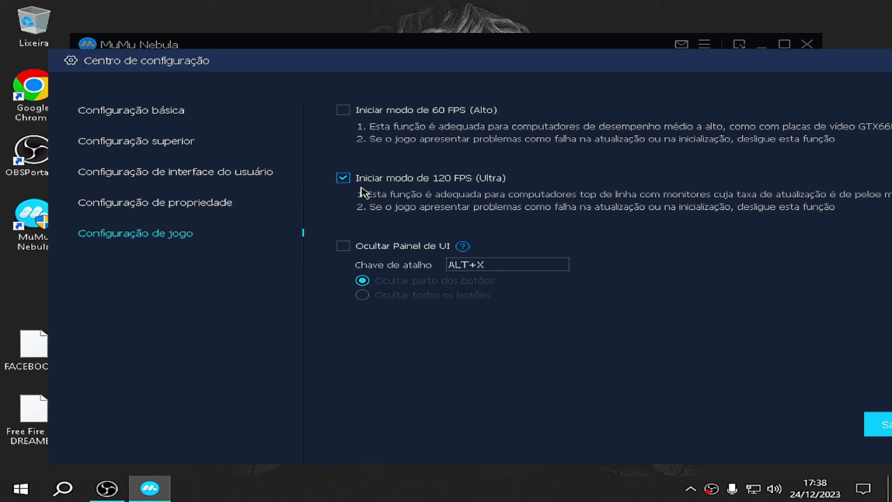
{"action": "left_click_drag", "start_coordinate": [297, 61], "coordinate": [192, 49]}
{"action": "left_click", "coordinate": [769, 418]}
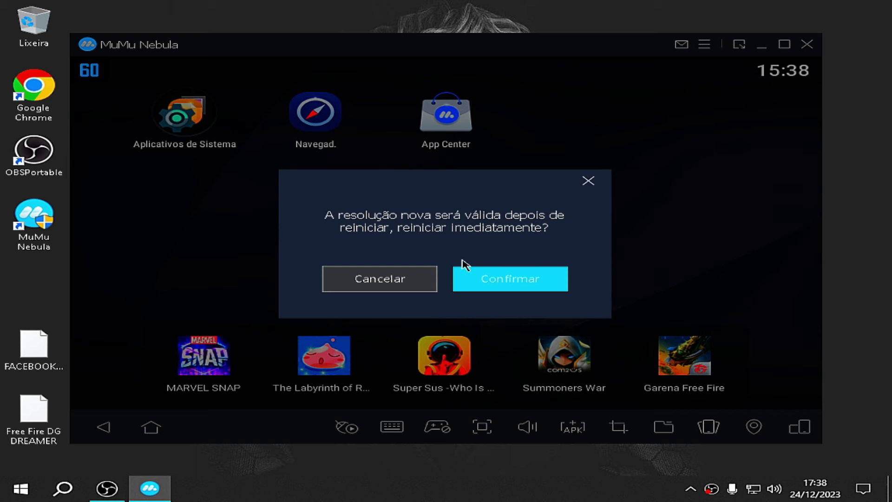
Step: Restart the emulator to apply the new resolution, and move its window nearer the middle of the desktop
{"action": "left_click", "coordinate": [526, 294]}
{"action": "left_click", "coordinate": [109, 490]}
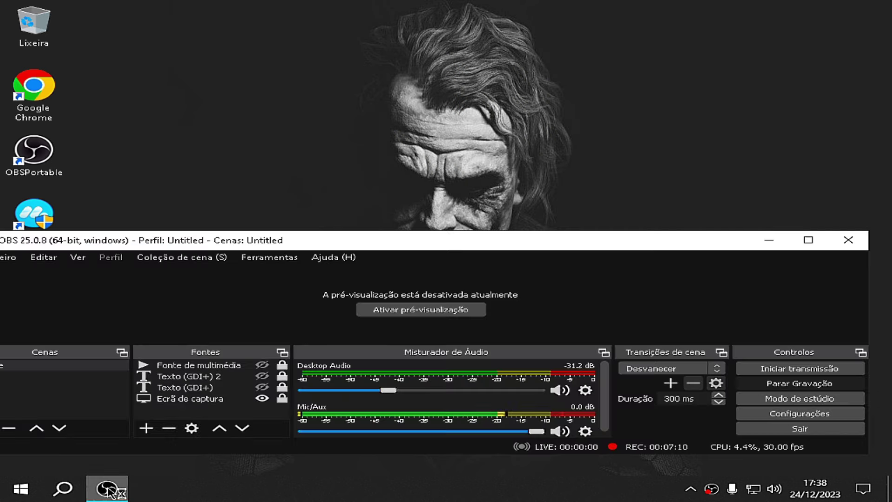
{"action": "left_click", "coordinate": [110, 490]}
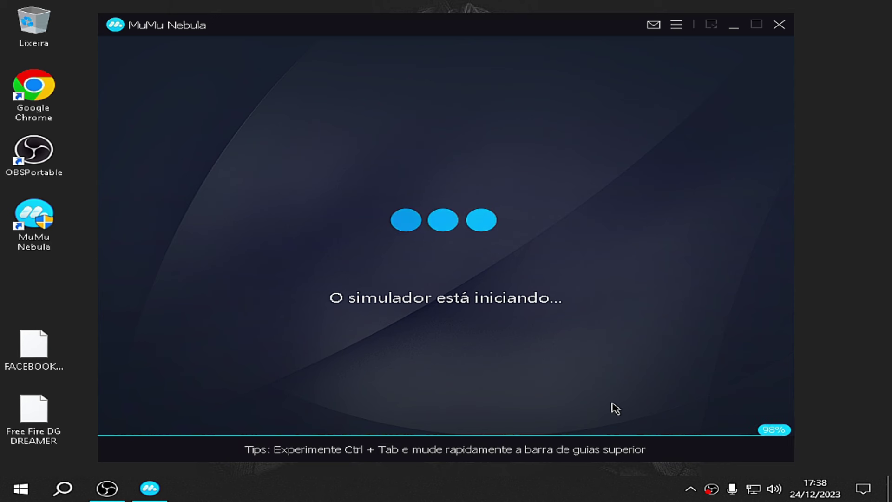
{"action": "left_click_drag", "start_coordinate": [793, 18], "coordinate": [642, 99]}
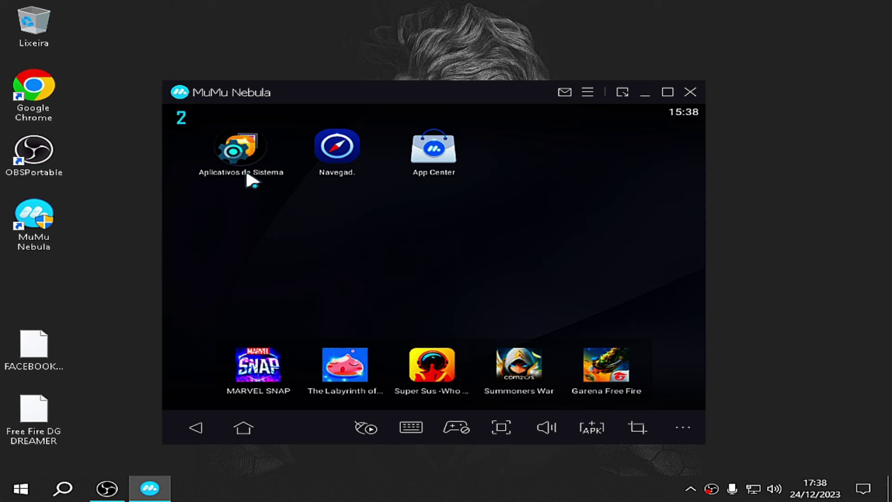
Step: Install the FACEBOOK_SMART_GAGA APK from the desktop folder (Área de Trabalho) in the emulator
{"action": "left_click_drag", "start_coordinate": [40, 357], "coordinate": [471, 251]}
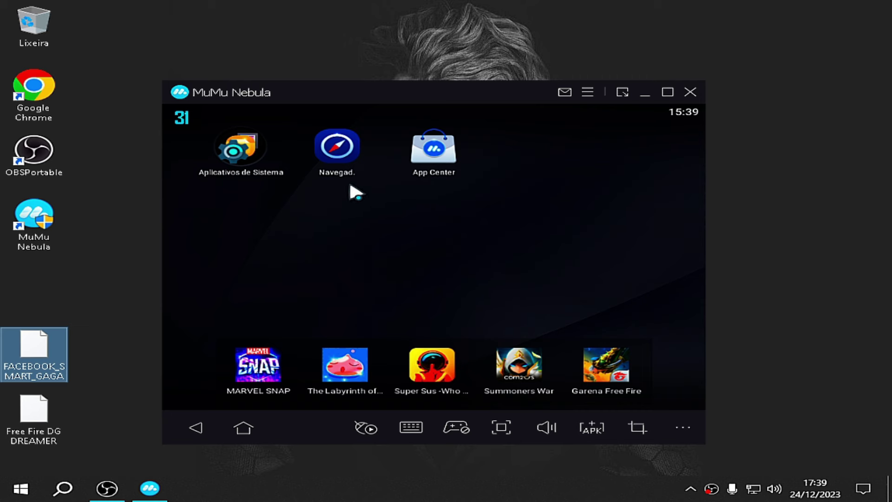
{"action": "left_click_drag", "start_coordinate": [326, 90], "coordinate": [306, 72]}
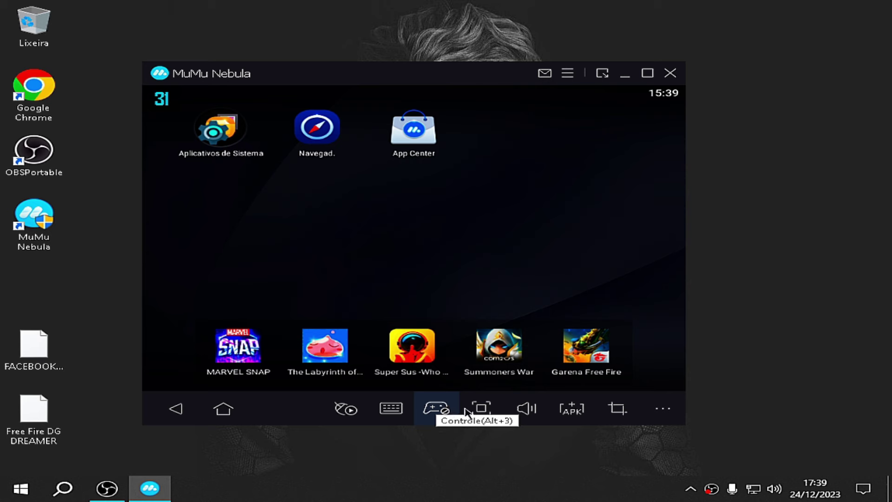
{"action": "left_click", "coordinate": [565, 424]}
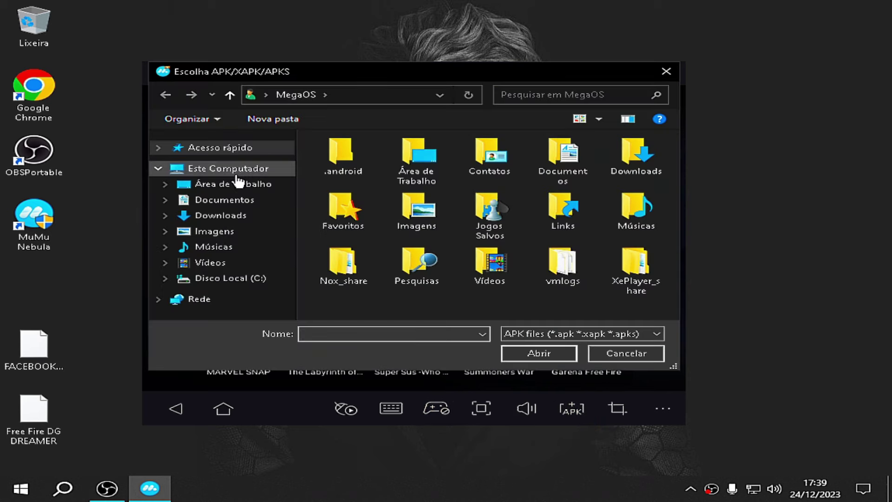
{"action": "left_click", "coordinate": [238, 182]}
{"action": "left_click", "coordinate": [361, 207]}
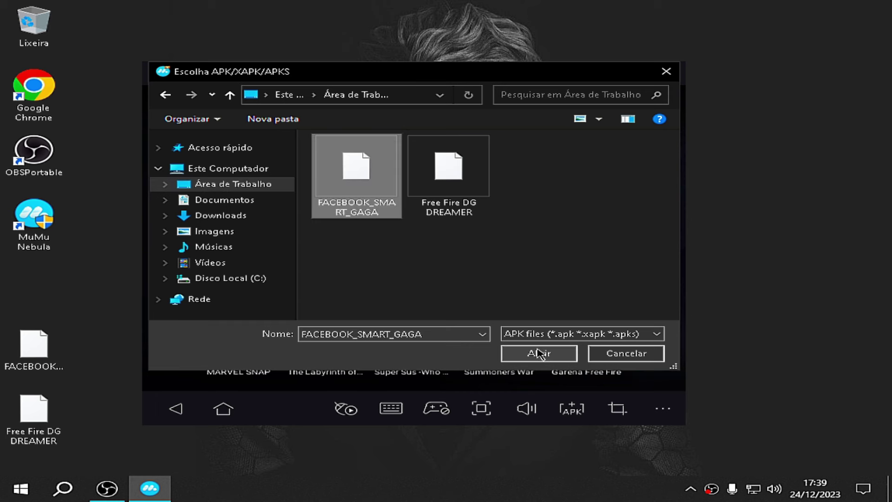
{"action": "left_click", "coordinate": [539, 354]}
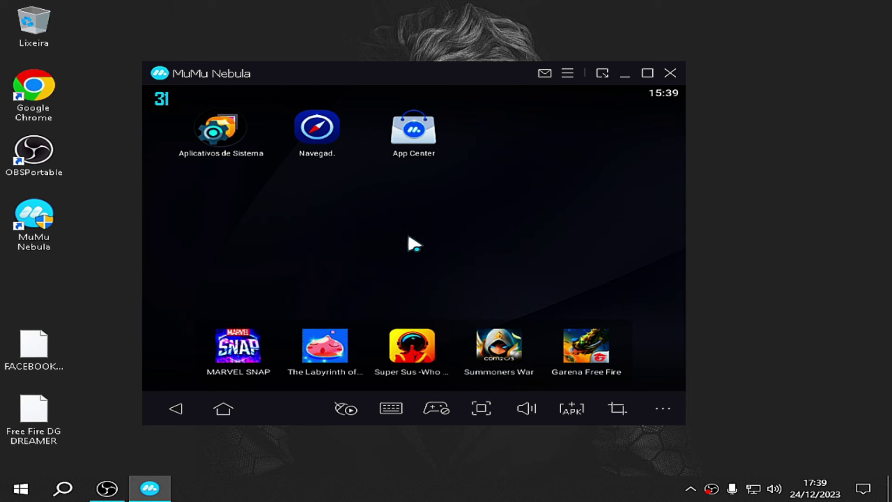
Step: In the Android sound settings, lower the media volume to near minimum and the alarm and ringtone volumes to zero
{"action": "left_click", "coordinate": [215, 134]}
{"action": "left_click", "coordinate": [216, 142]}
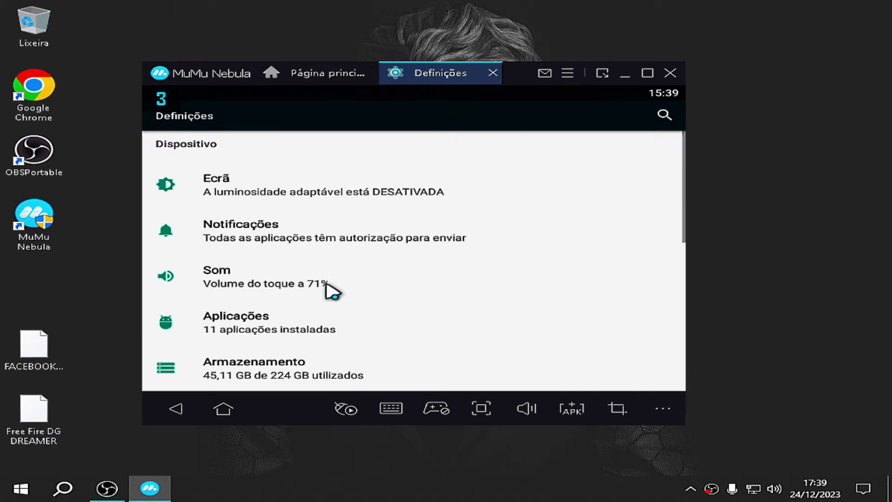
{"action": "scroll", "coordinate": [392, 267], "scroll_direction": "down", "scroll_amount": 4}
{"action": "scroll", "coordinate": [353, 353], "scroll_direction": "up", "scroll_amount": 2}
{"action": "scroll", "coordinate": [329, 333], "scroll_direction": "up", "scroll_amount": 2}
{"action": "left_click", "coordinate": [319, 247]}
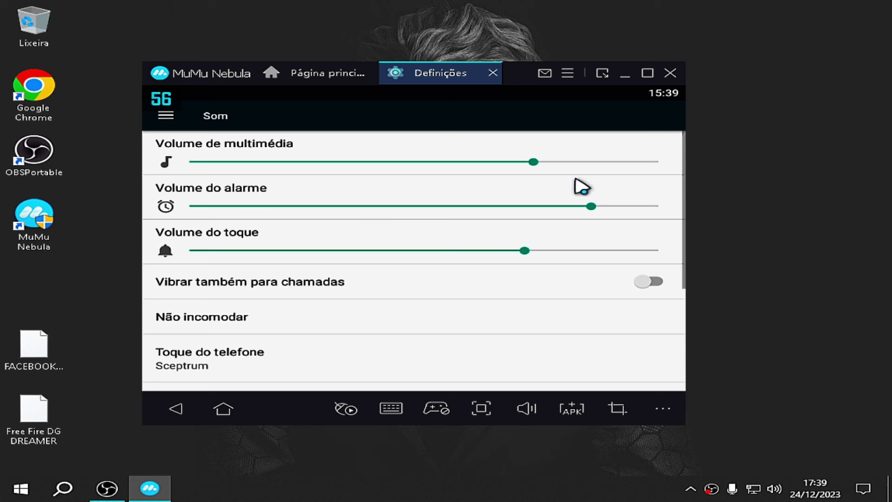
{"action": "left_click_drag", "start_coordinate": [535, 164], "coordinate": [251, 163]}
{"action": "left_click_drag", "start_coordinate": [599, 208], "coordinate": [140, 201]}
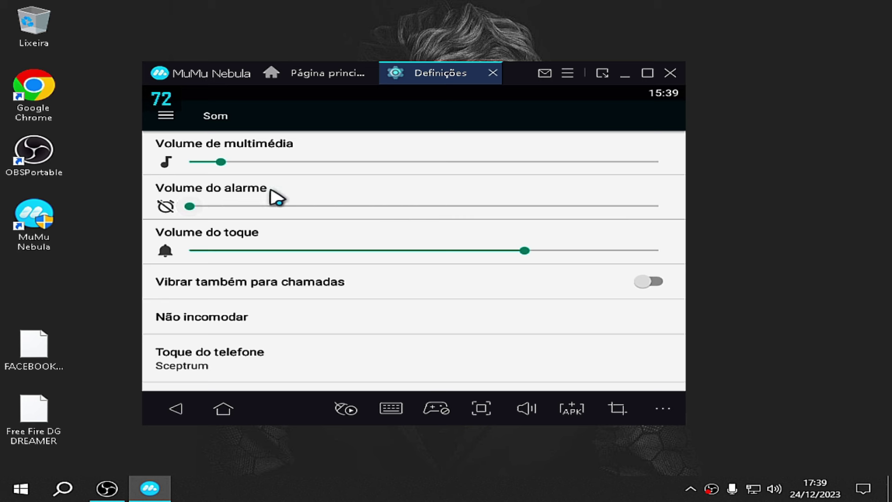
{"action": "left_click_drag", "start_coordinate": [544, 251], "coordinate": [215, 249]}
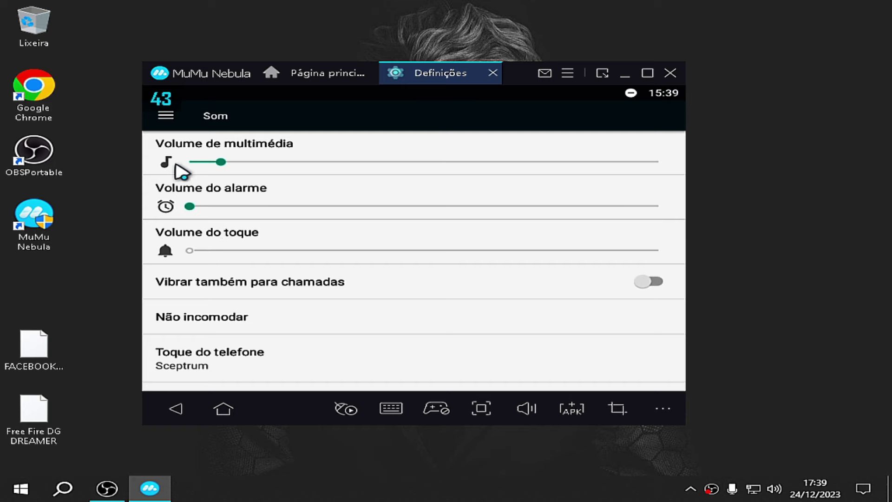
{"action": "left_click", "coordinate": [176, 409]}
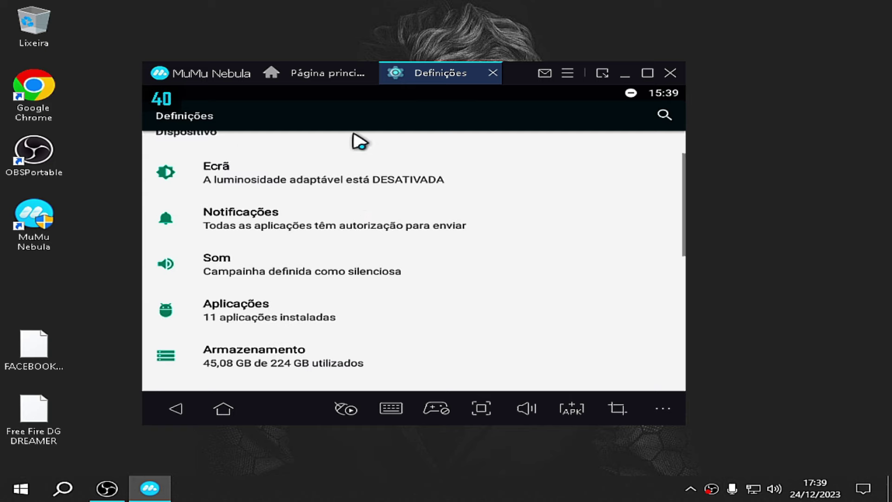
Step: Browse the Android settings for the Google entry, view its account sign-in page, and return to the home screen
{"action": "left_click_drag", "start_coordinate": [343, 290], "coordinate": [468, 199]}
{"action": "left_click_drag", "start_coordinate": [338, 205], "coordinate": [367, 243]}
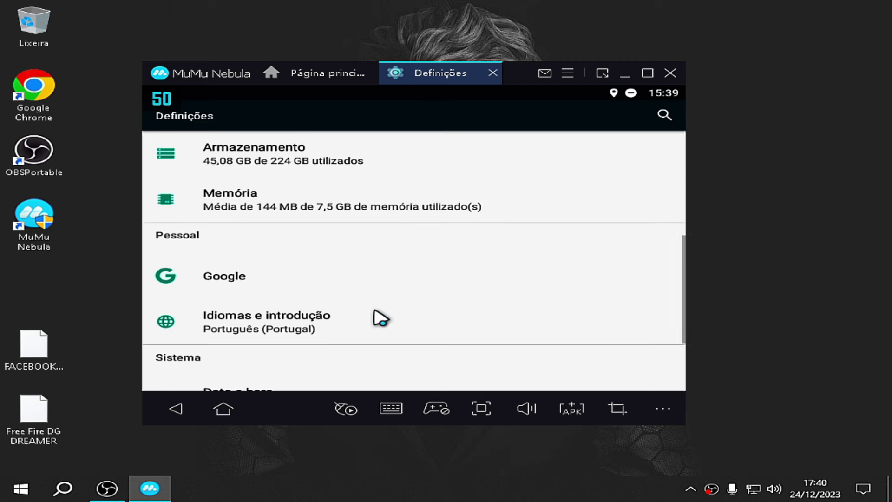
{"action": "left_click_drag", "start_coordinate": [349, 325], "coordinate": [398, 222]}
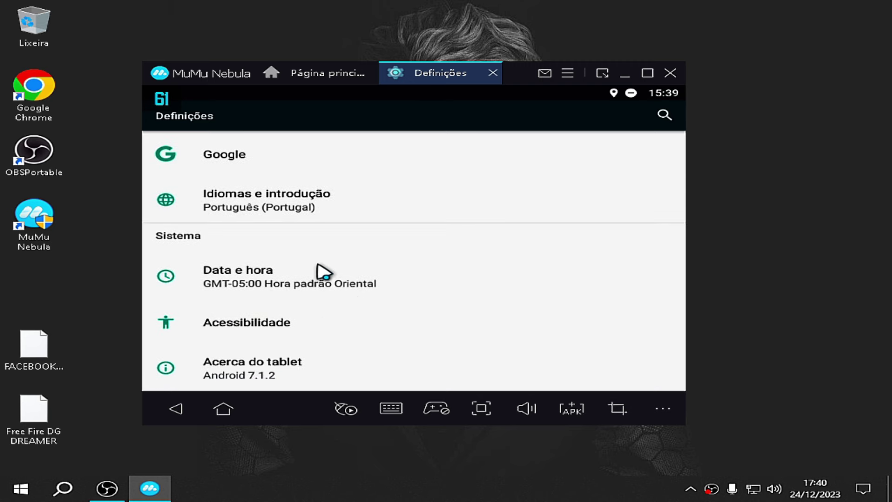
{"action": "left_click_drag", "start_coordinate": [324, 272], "coordinate": [324, 322]}
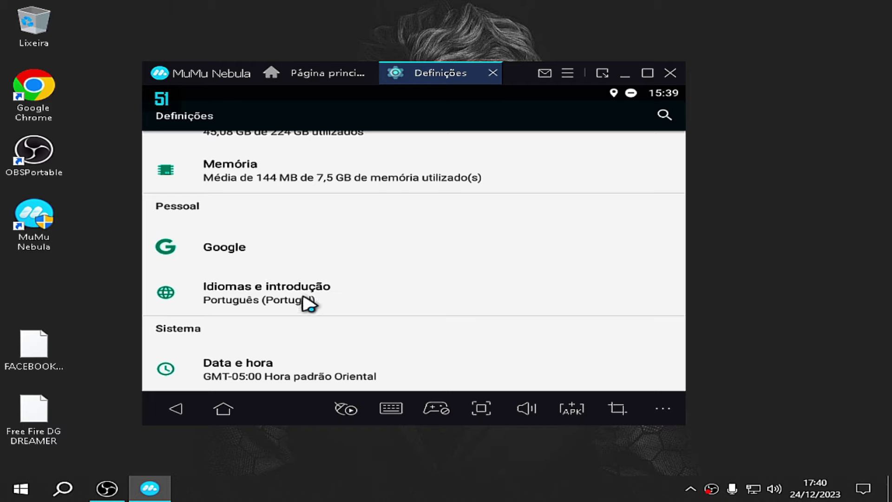
{"action": "scroll", "coordinate": [307, 302], "scroll_direction": "up", "scroll_amount": 6}
{"action": "left_click_drag", "start_coordinate": [266, 289], "coordinate": [351, 214]}
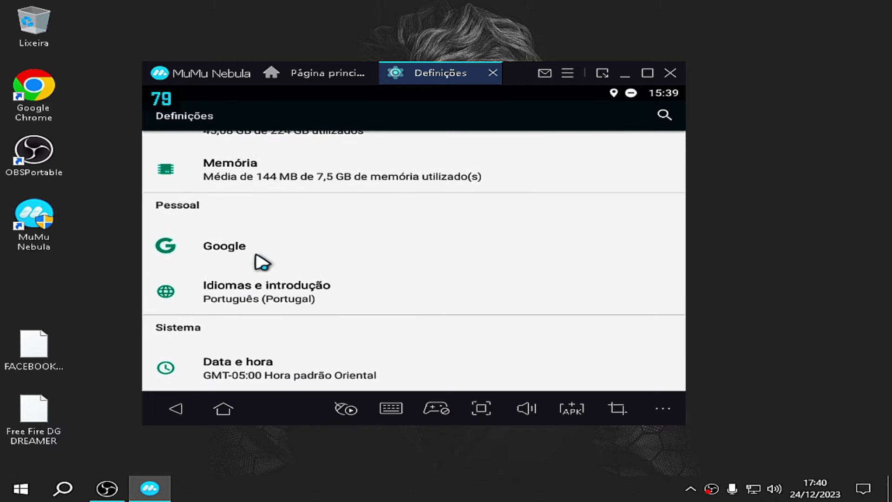
{"action": "left_click", "coordinate": [276, 378]}
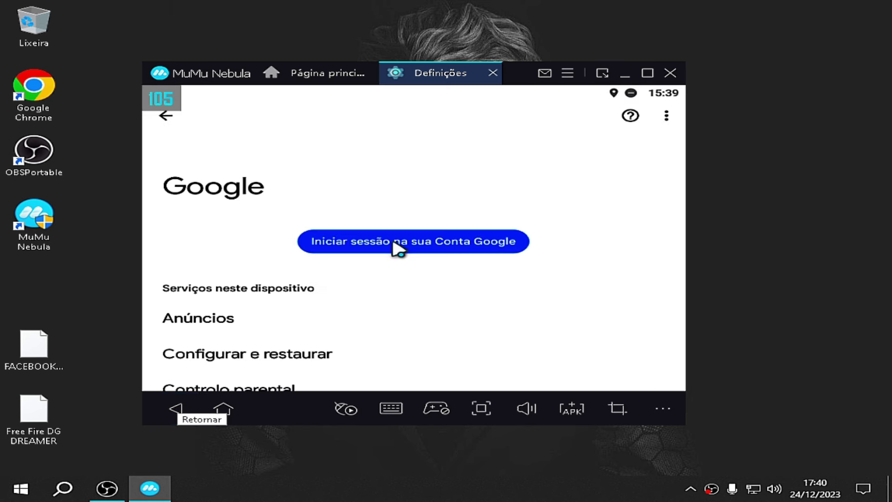
{"action": "left_click", "coordinate": [404, 248]}
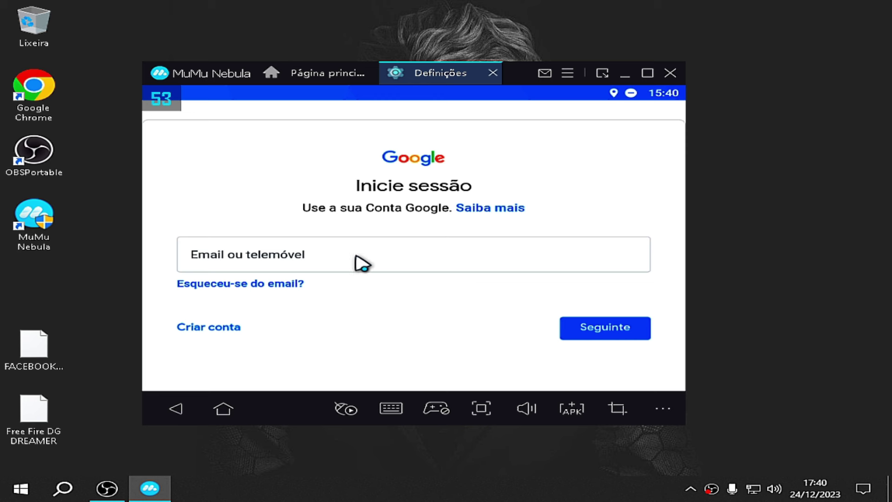
{"action": "left_click", "coordinate": [189, 411]}
{"action": "left_click", "coordinate": [188, 411]}
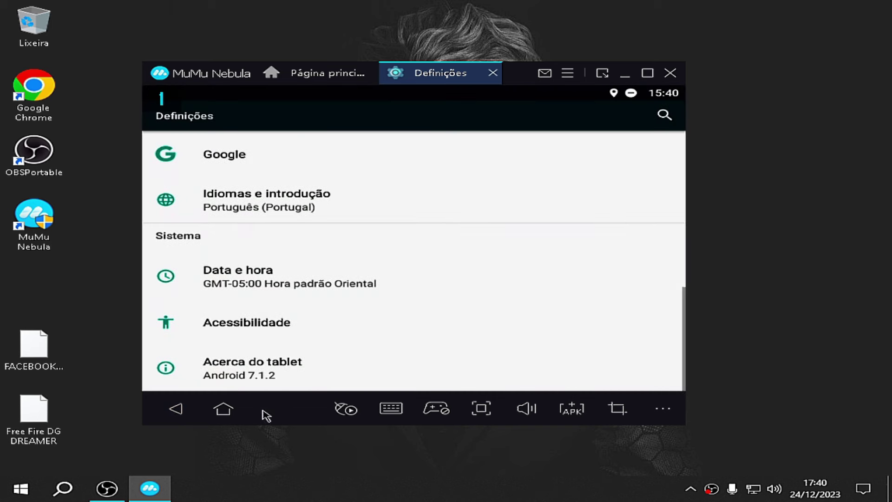
{"action": "left_click", "coordinate": [193, 416]}
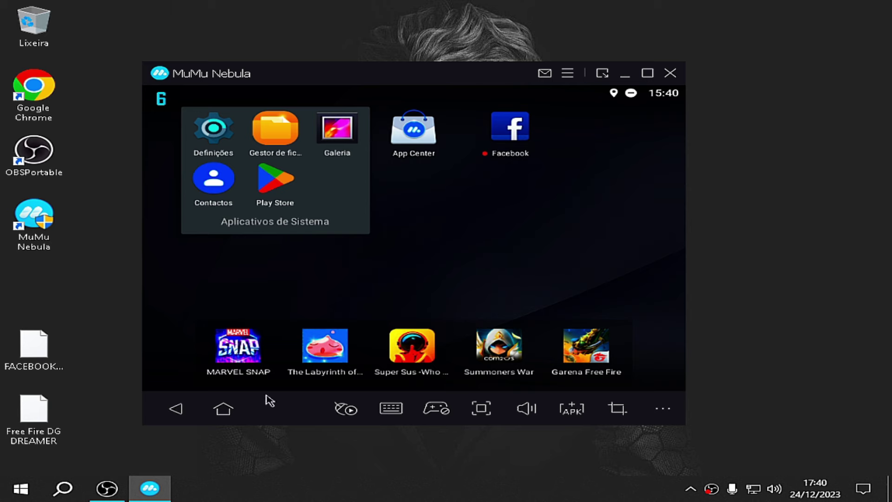
Step: Install the Free Fire DG DREAMER APK from the desktop folder, and refresh the Windows desktop
{"action": "left_click", "coordinate": [573, 409]}
{"action": "double_click", "coordinate": [434, 195]}
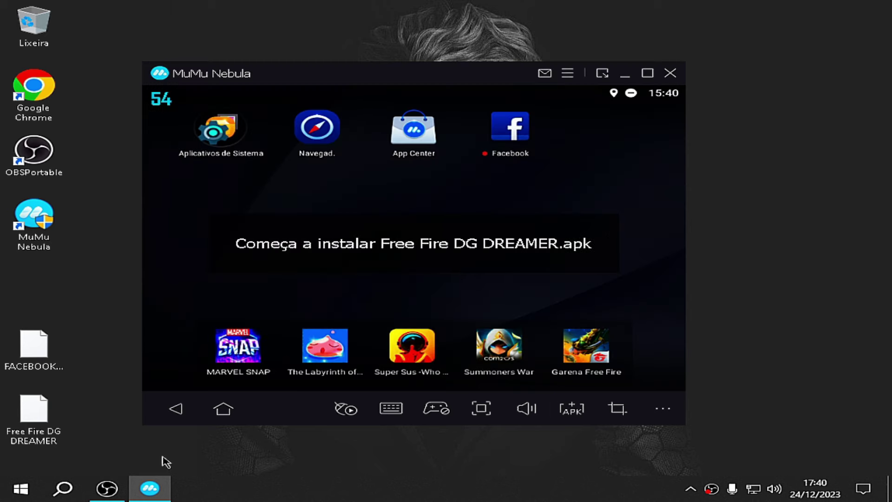
{"action": "left_click", "coordinate": [107, 488]}
{"action": "left_click", "coordinate": [107, 488]}
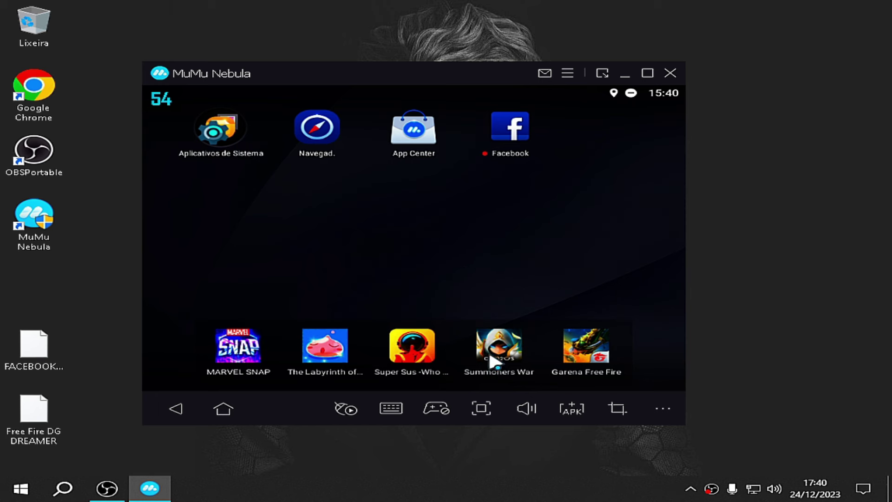
{"action": "right_click", "coordinate": [698, 119]}
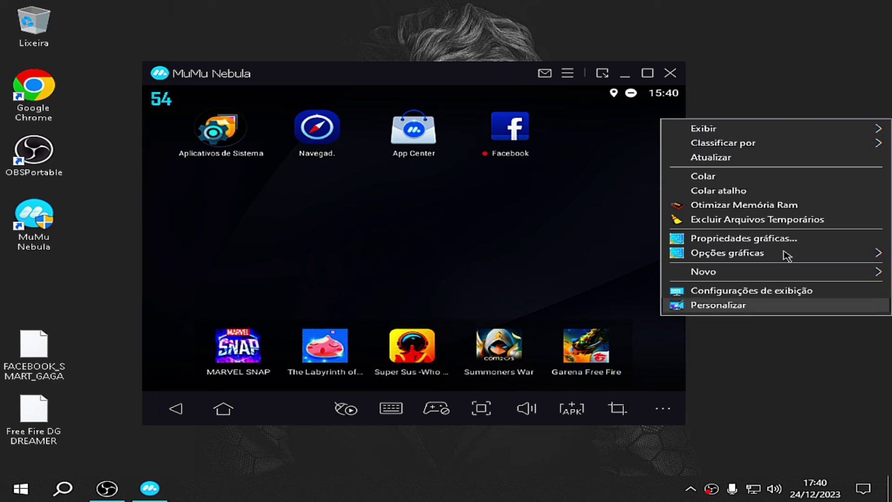
{"action": "left_click", "coordinate": [796, 163]}
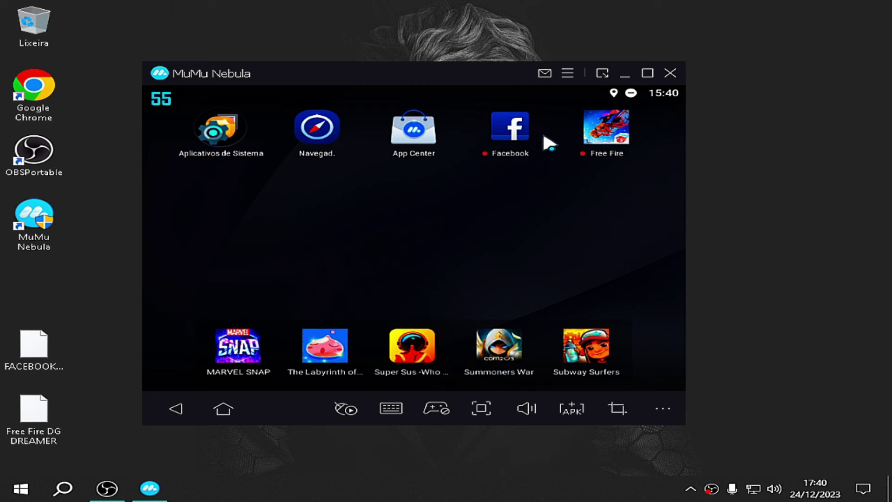
Step: Open the Facebook app to view its e-mail and password login fields, and return to the emulator's home screen
{"action": "left_click", "coordinate": [548, 141]}
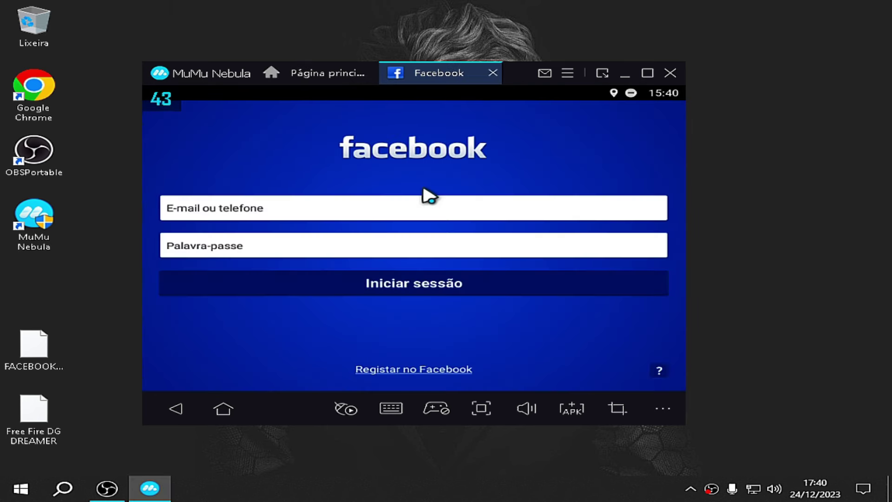
{"action": "left_click", "coordinate": [388, 215]}
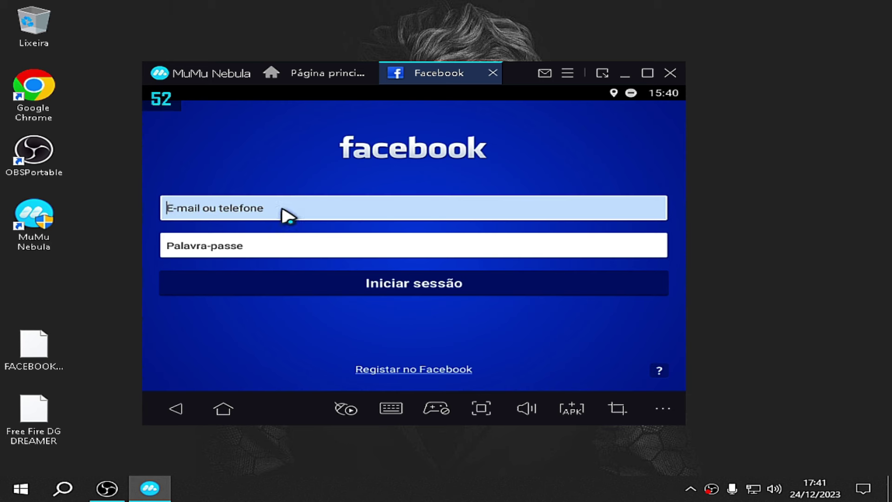
{"action": "left_click", "coordinate": [220, 248]}
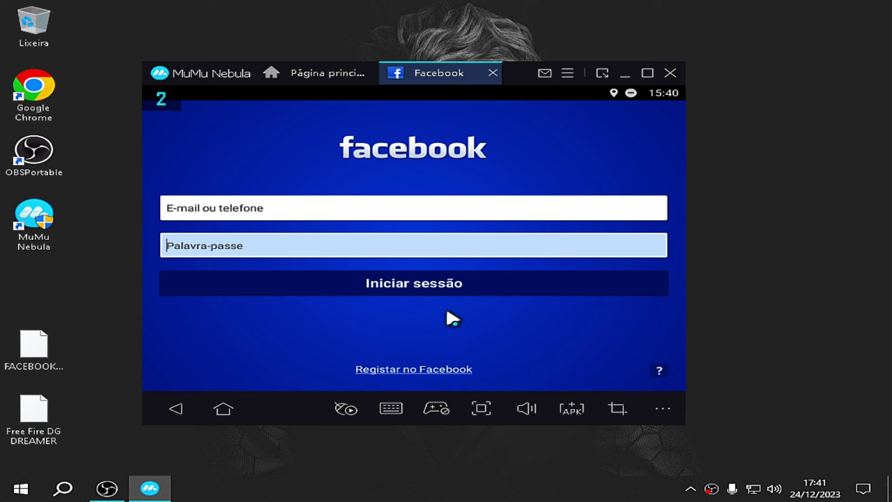
{"action": "left_click", "coordinate": [223, 410]}
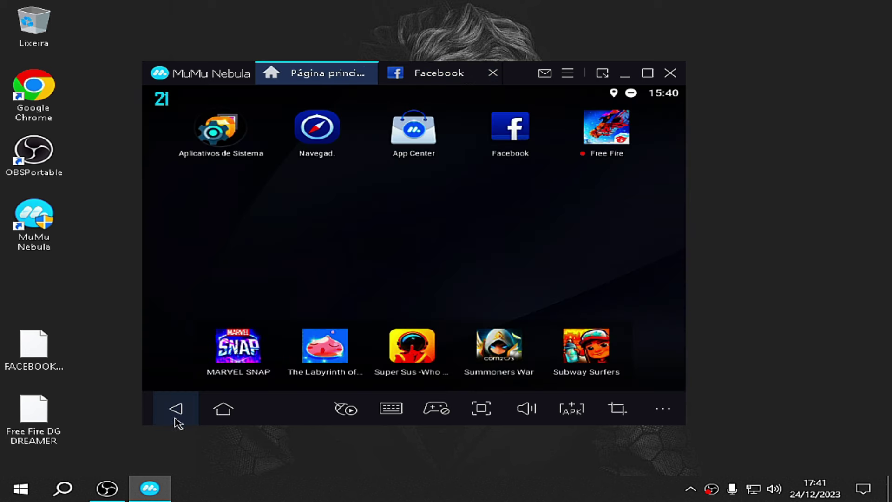
Step: Launch Free Fire and close the Facebook app
{"action": "left_click", "coordinate": [619, 133]}
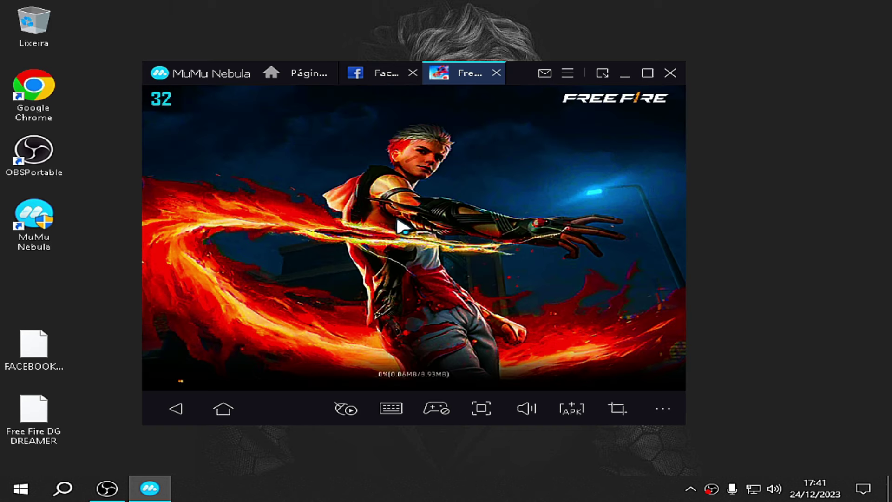
{"action": "left_click", "coordinate": [413, 74]}
Step: Shrink the emulator window and reposition it near the middle of the desktop
{"action": "left_click_drag", "start_coordinate": [220, 78], "coordinate": [321, 71]}
{"action": "left_click_drag", "start_coordinate": [763, 60], "coordinate": [690, 99]}
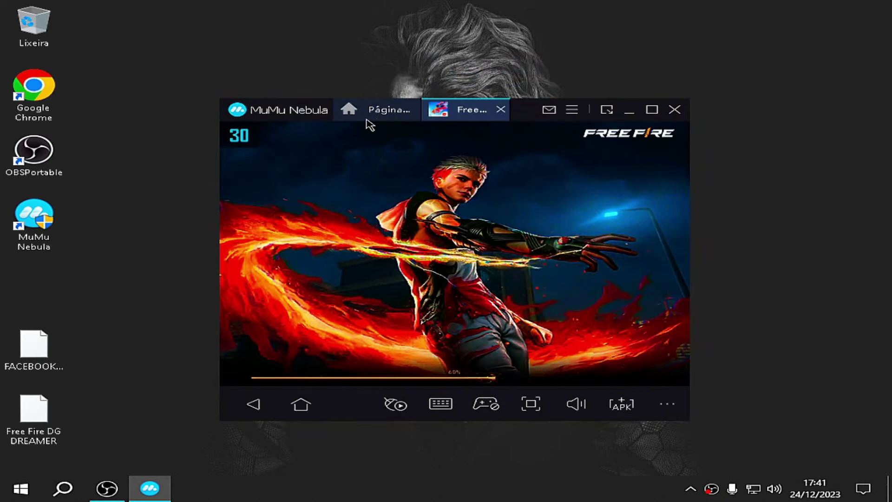
{"action": "left_click_drag", "start_coordinate": [314, 120], "coordinate": [281, 112]}
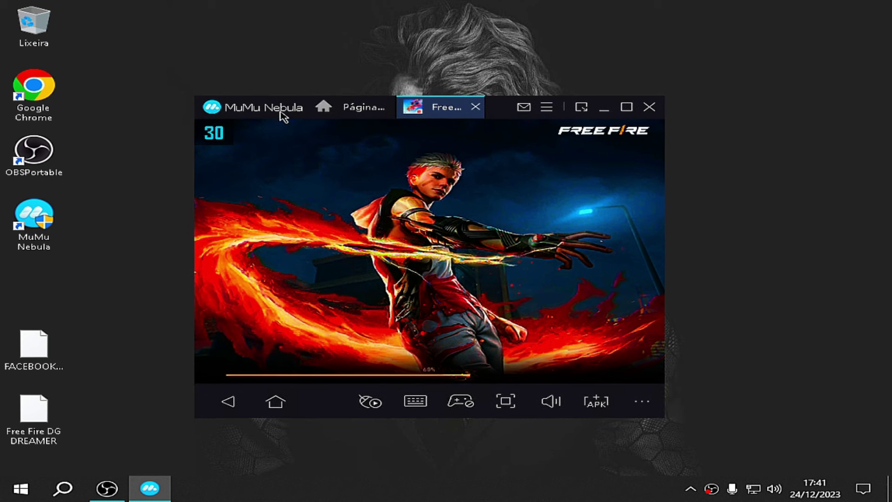
Step: Refresh the Windows desktop while Free Fire loads, and accept the game's terms of use
{"action": "right_click", "coordinate": [778, 199]}
{"action": "left_click", "coordinate": [758, 229]}
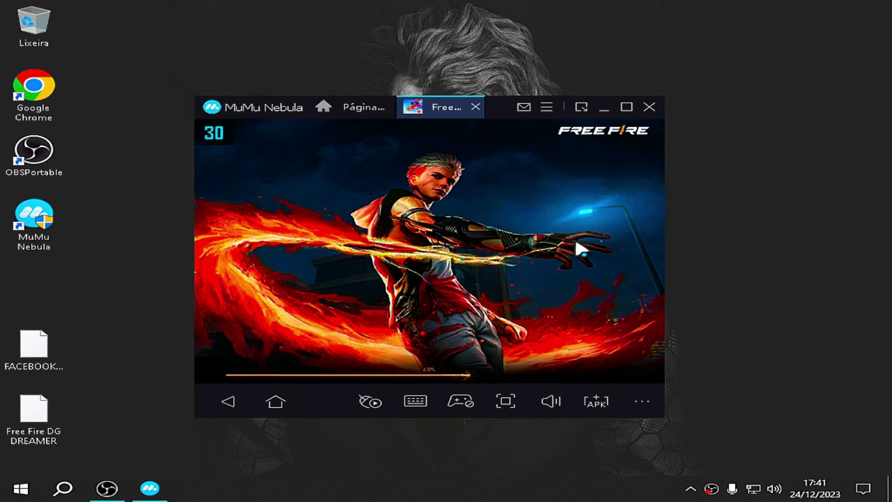
{"action": "left_click", "coordinate": [561, 135]}
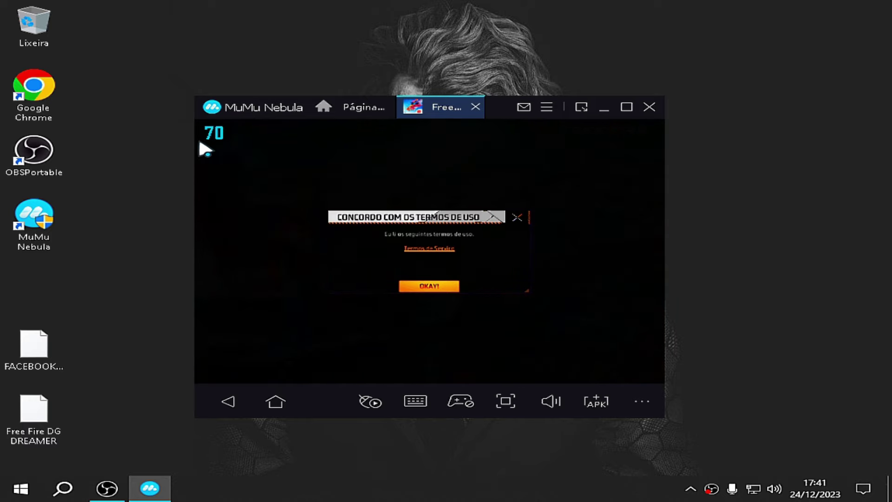
{"action": "left_click", "coordinate": [432, 287]}
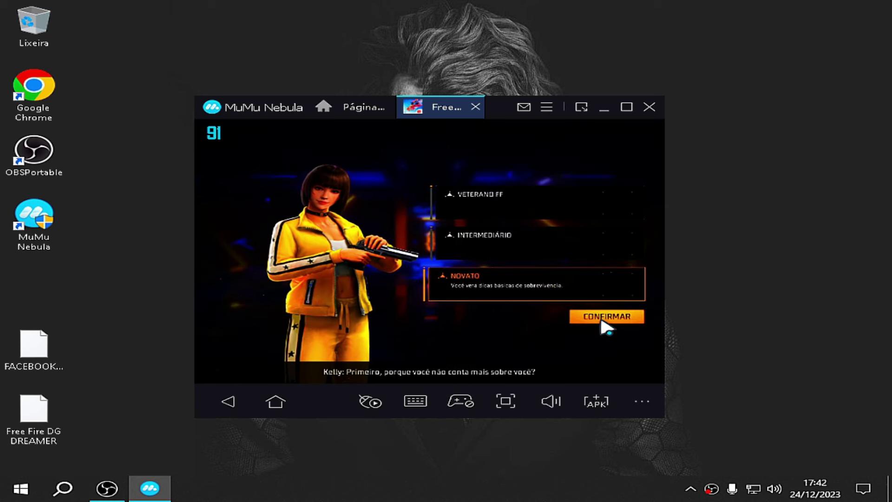
Step: Confirm the Novato level and the suggested nickname in Free Fire, and open the keyboard mapping editor
{"action": "left_click", "coordinate": [603, 321]}
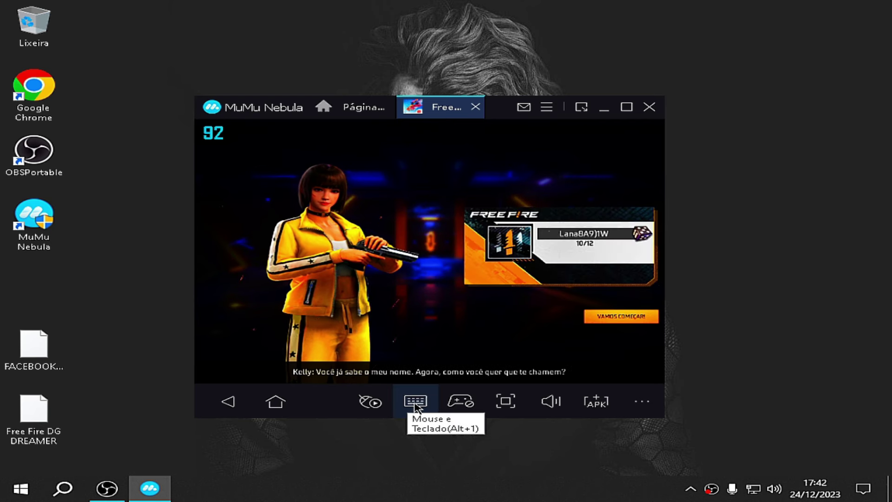
{"action": "left_click", "coordinate": [618, 317]}
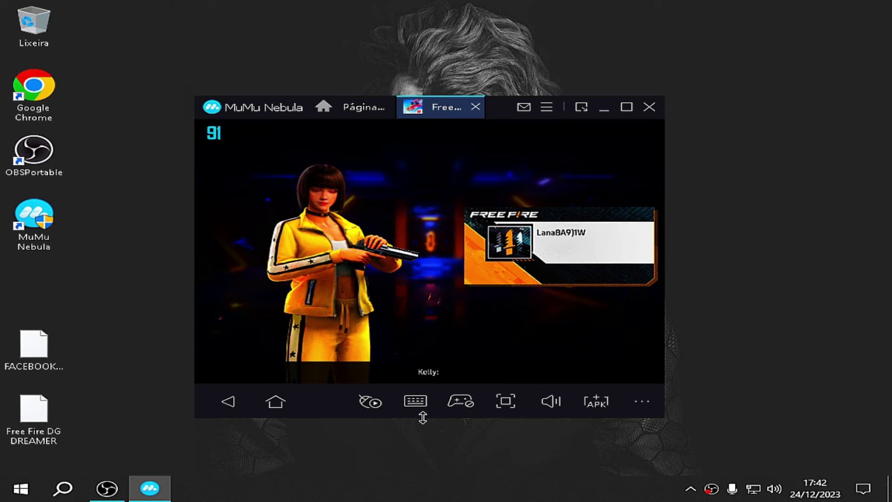
{"action": "left_click", "coordinate": [416, 401]}
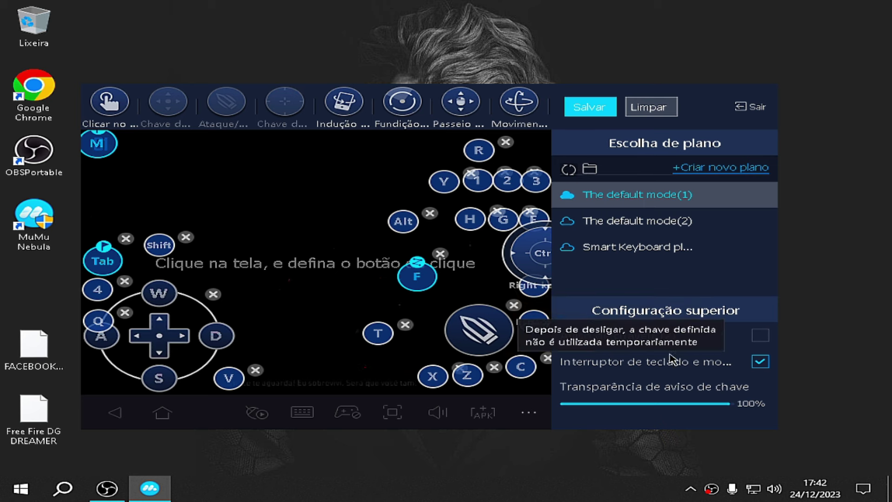
Step: Try adding a single-click G key to the game layout, move it toward the centre, and delete it
{"action": "mouse_move", "coordinate": [525, 265]}
{"action": "left_mouse_down"}
{"action": "mouse_move", "coordinate": [480, 269]}
{"action": "mouse_move", "coordinate": [520, 262]}
{"action": "left_mouse_up"}
{"action": "left_click", "coordinate": [229, 176]}
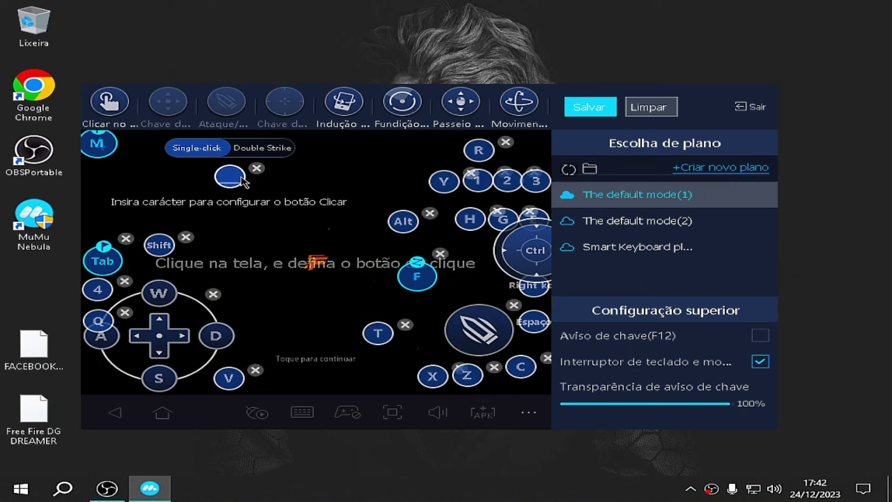
{"action": "key", "text": "g"}
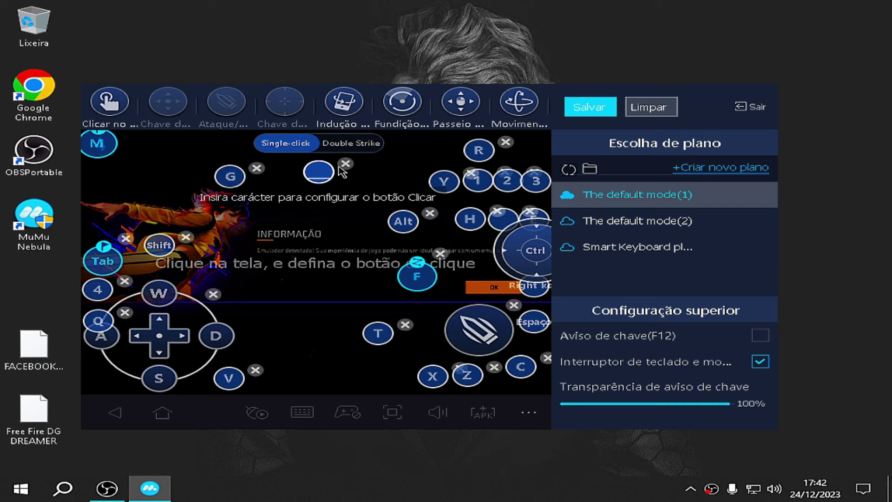
{"action": "left_click", "coordinate": [234, 177]}
{"action": "left_click_drag", "start_coordinate": [235, 177], "coordinate": [303, 218]}
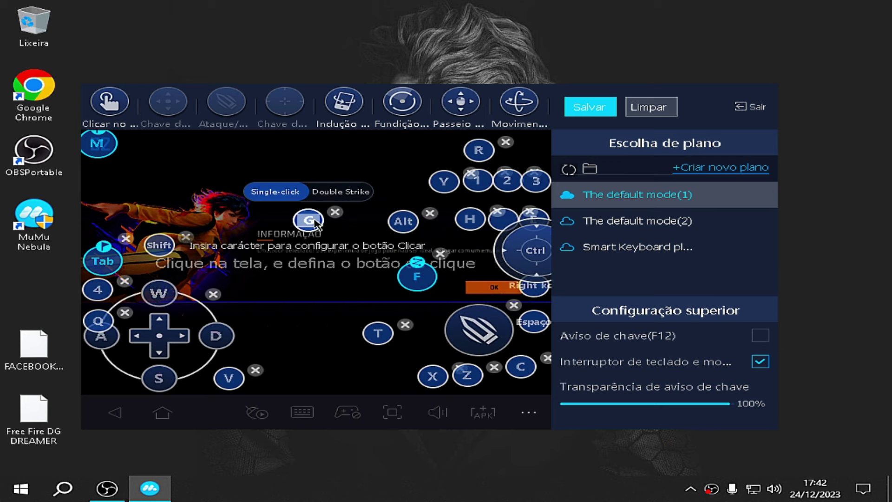
{"action": "left_click", "coordinate": [338, 214]}
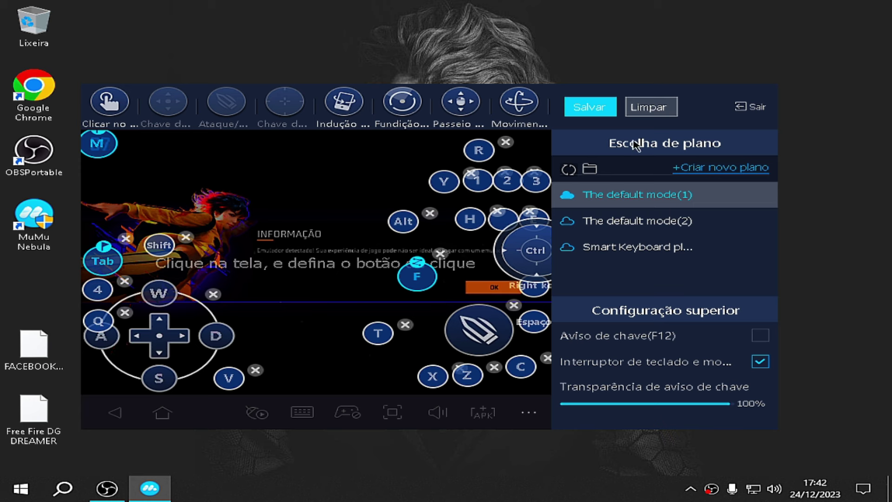
Step: Reposition the Ctrl view control above the Right key, save the layout as a new plan named sensi, and exit the editor
{"action": "left_click_drag", "start_coordinate": [524, 244], "coordinate": [369, 230]}
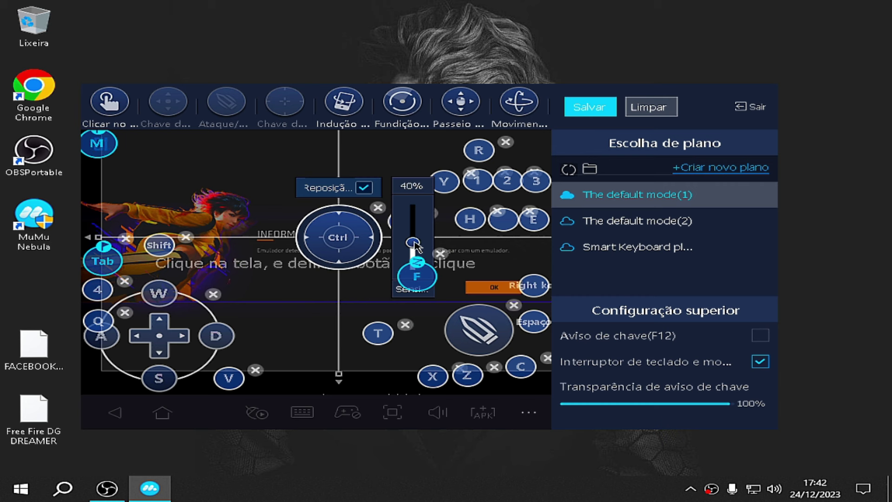
{"action": "left_click_drag", "start_coordinate": [336, 233], "coordinate": [535, 236]}
{"action": "left_click", "coordinate": [588, 116]}
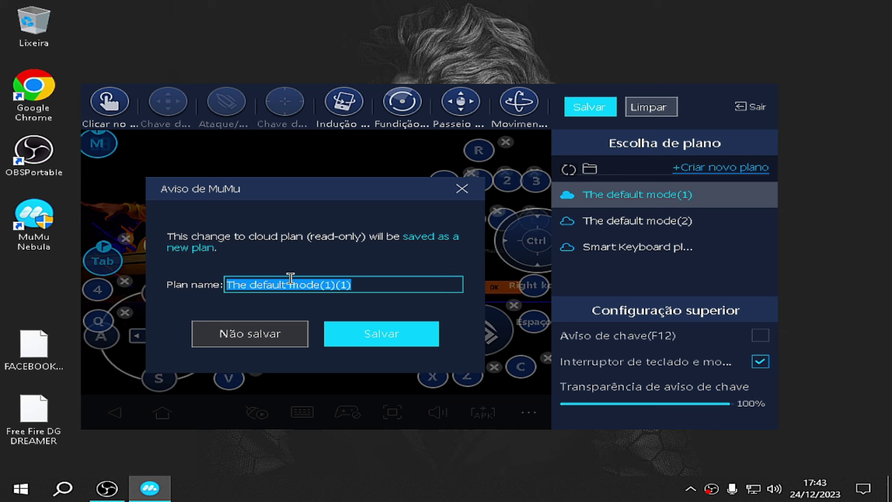
{"action": "type", "text": "sensi"}
{"action": "left_click", "coordinate": [360, 342]}
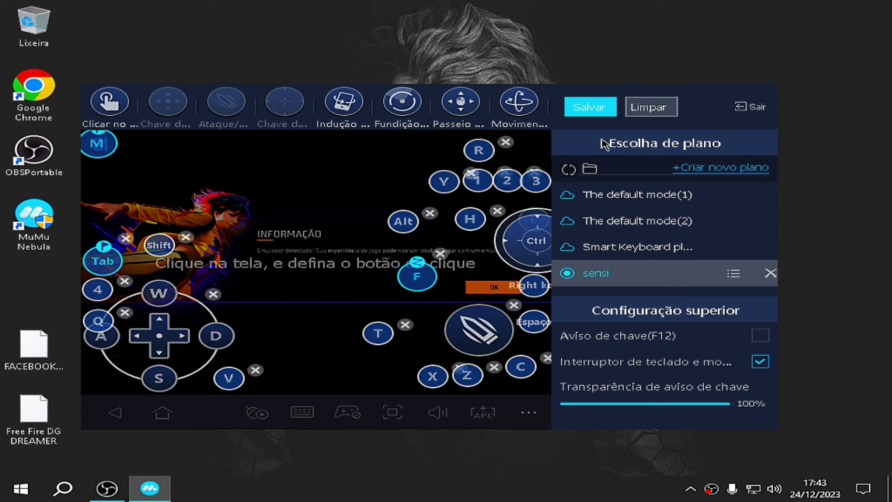
{"action": "left_click", "coordinate": [740, 111]}
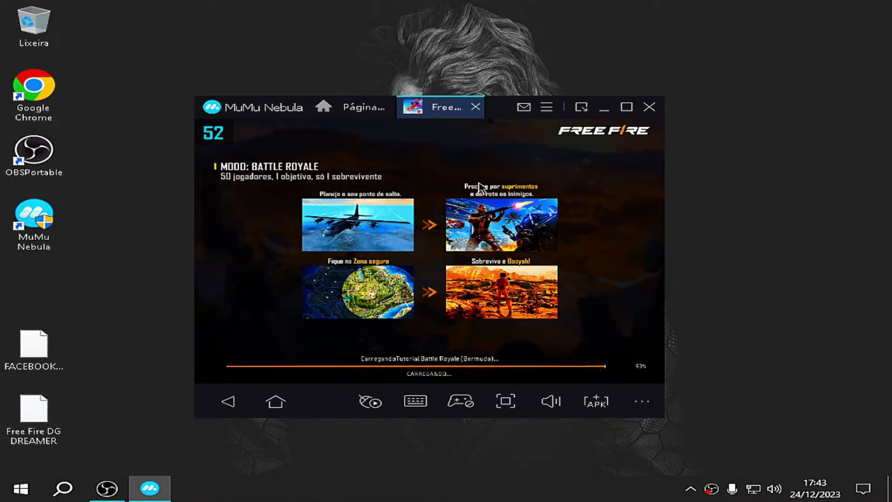
Step: Switch to OBS to check the recording status, and return to the emulator
{"action": "left_click", "coordinate": [107, 488]}
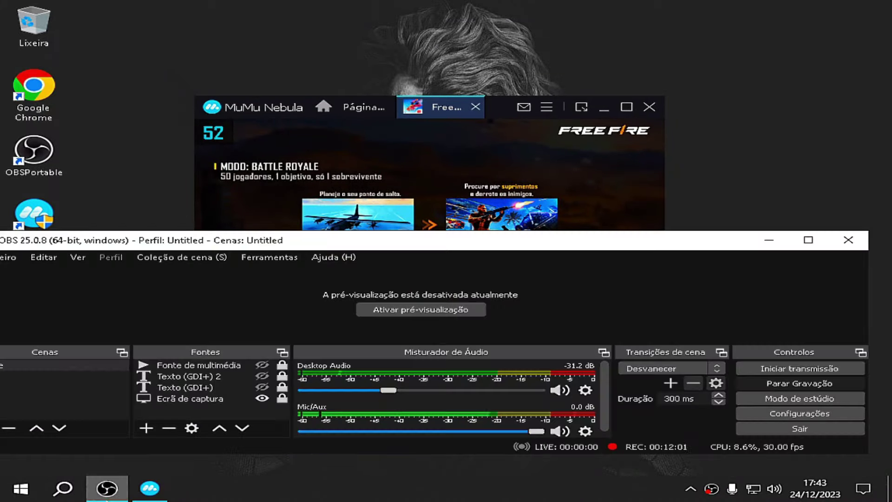
{"action": "left_click", "coordinate": [124, 489]}
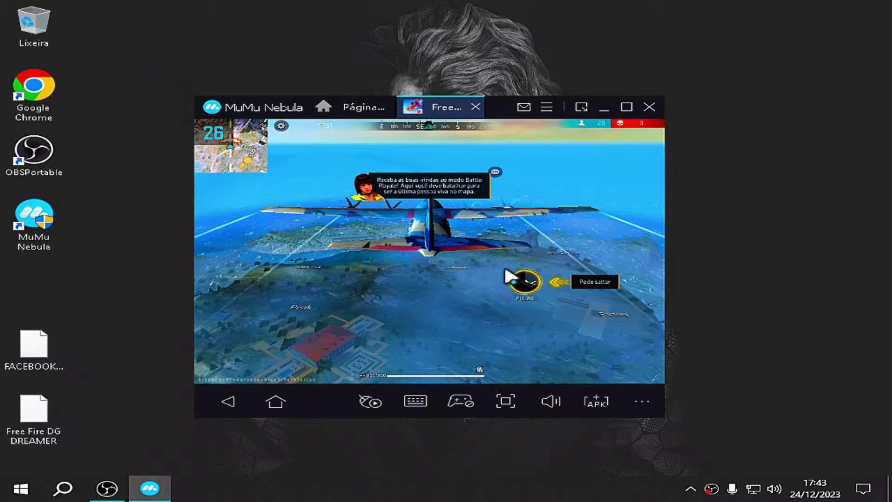
Step: Rotate the camera around the plane in the Battle Royale tutorial and dismiss the Safe Zone tips
{"action": "left_click_drag", "start_coordinate": [250, 259], "coordinate": [626, 259]}
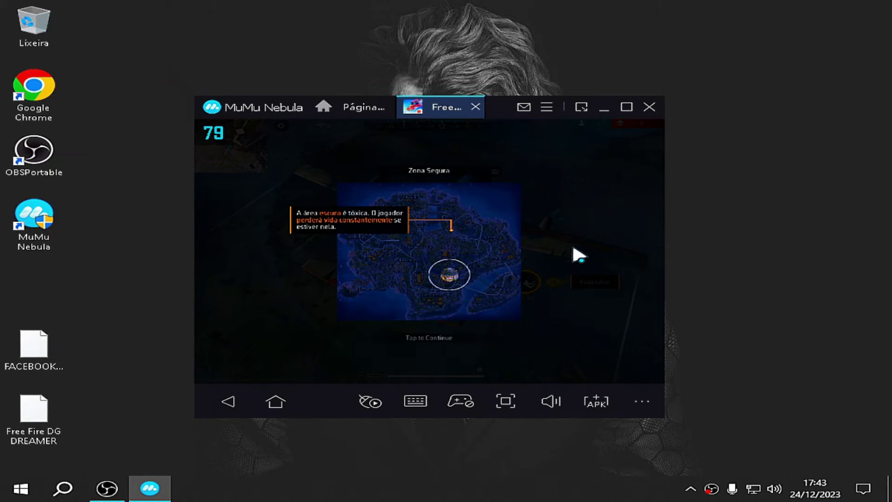
{"action": "left_click", "coordinate": [579, 254]}
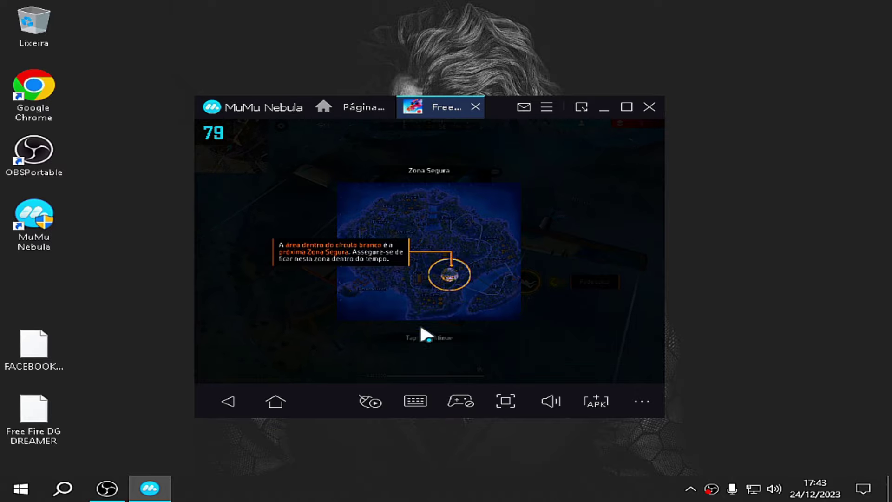
{"action": "left_click", "coordinate": [421, 327]}
{"action": "left_click_drag", "start_coordinate": [402, 226], "coordinate": [332, 281]}
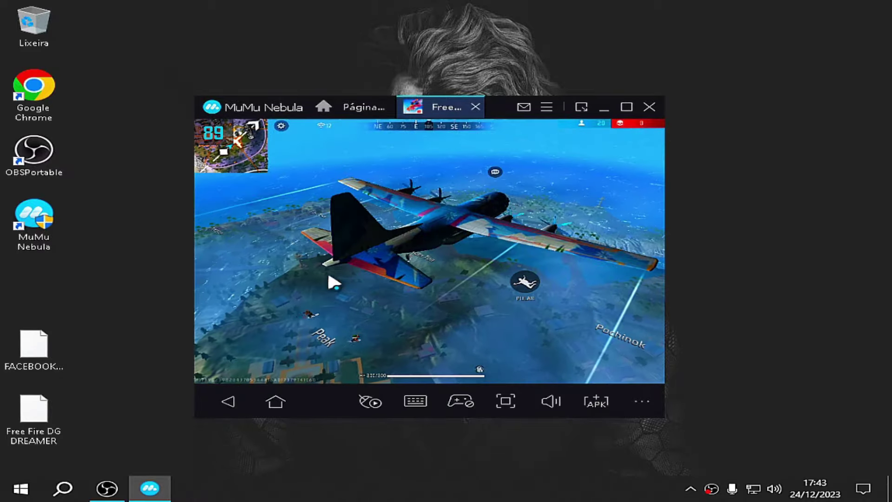